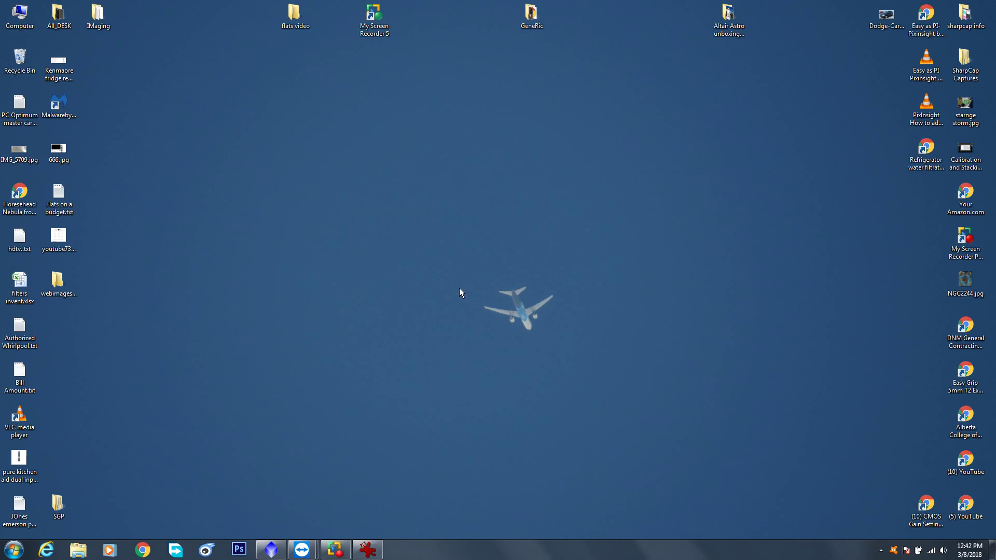
Bring the IrfanView window with the telescope setup photos to the front
click(368, 552)
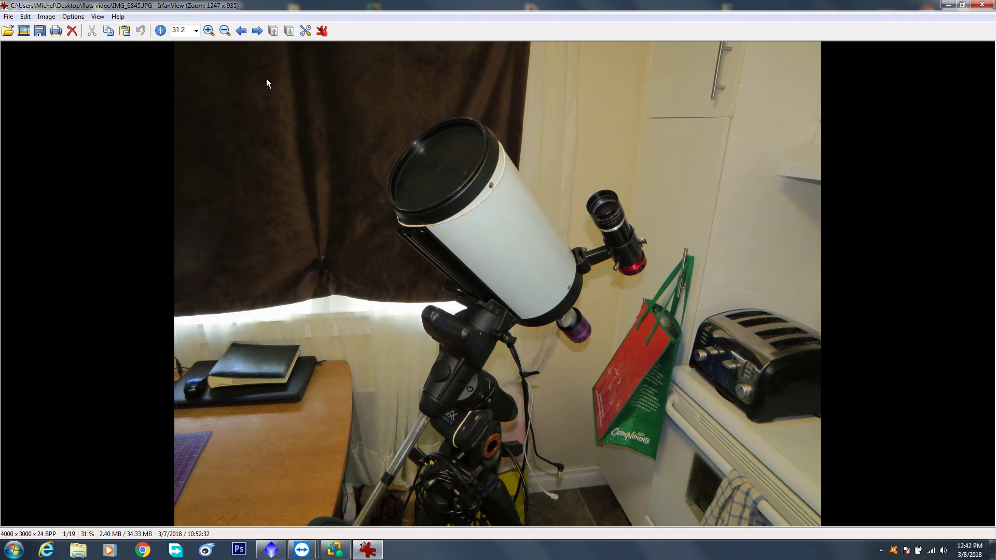
Page forward through the folder's photos to IMG_6863.jpg, the dust-spotted galaxy frame
click(259, 30)
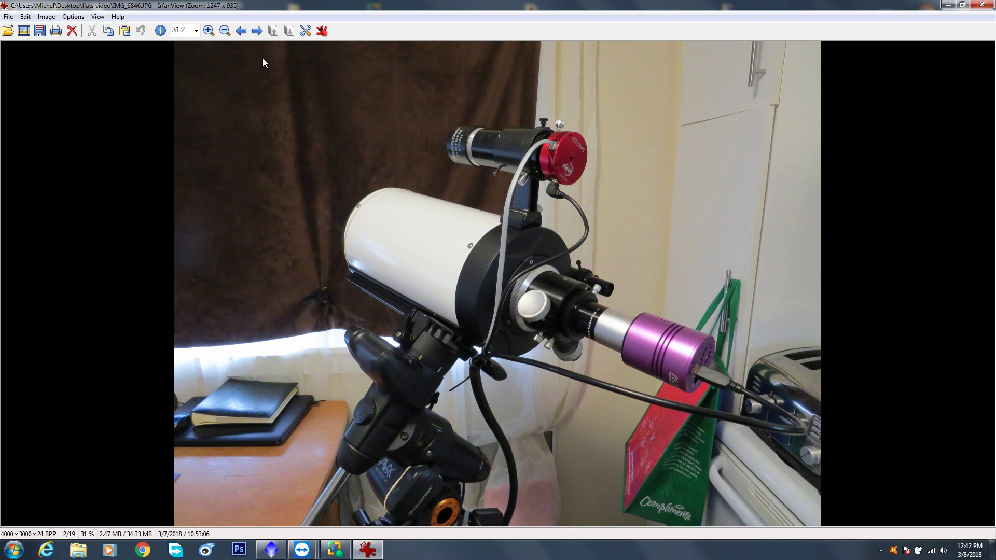
click(258, 31)
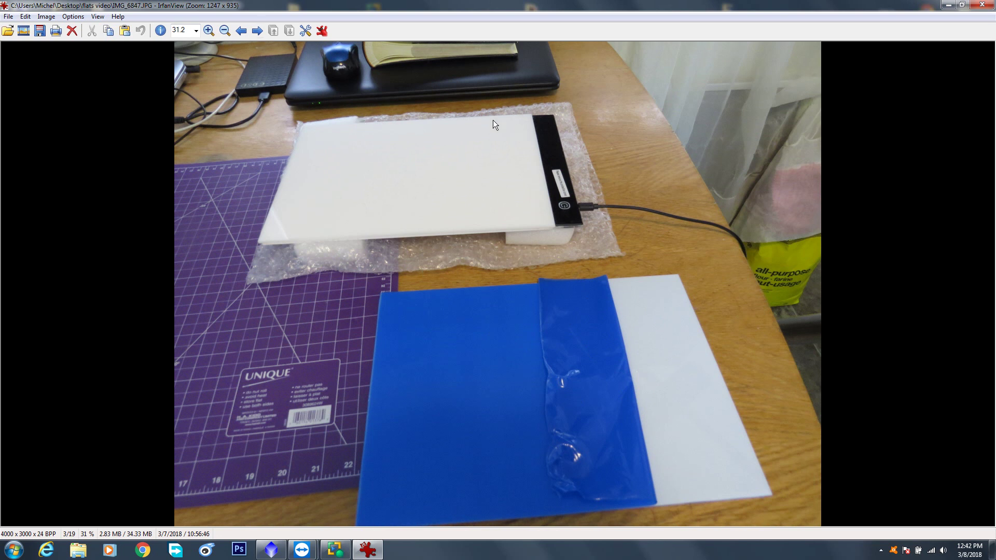
click(260, 30)
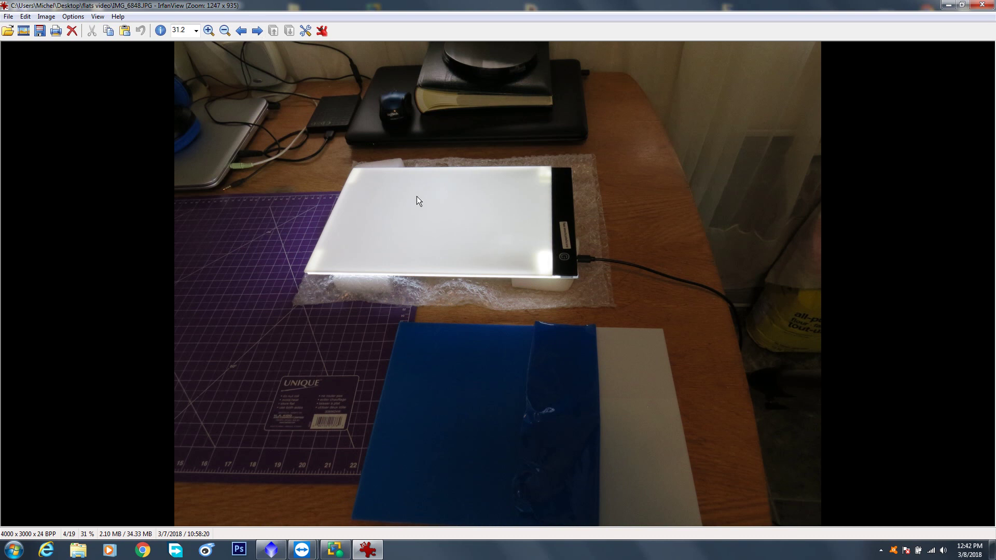
click(261, 32)
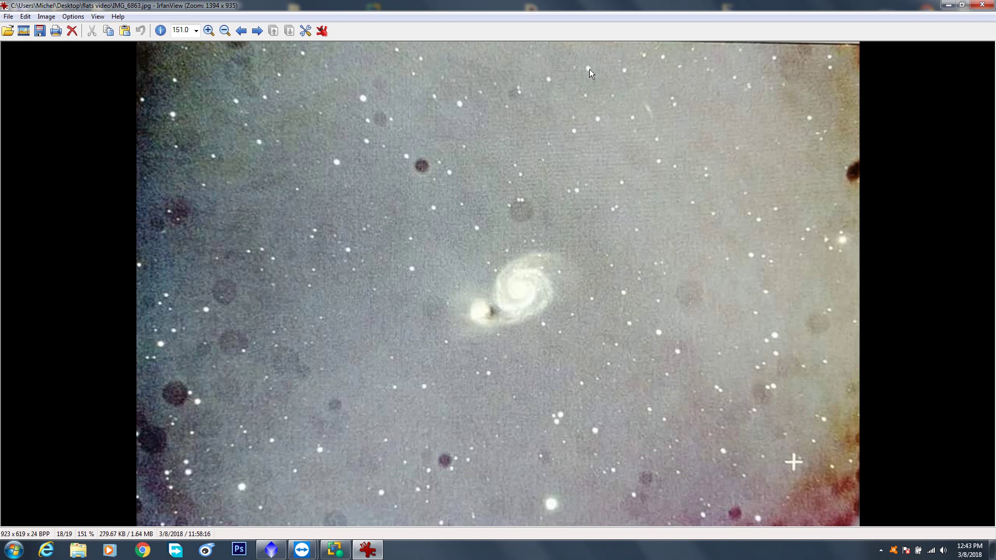
Zoom out of the galaxy image in IrfanView
click(224, 32)
click(224, 32)
click(224, 32)
click(224, 32)
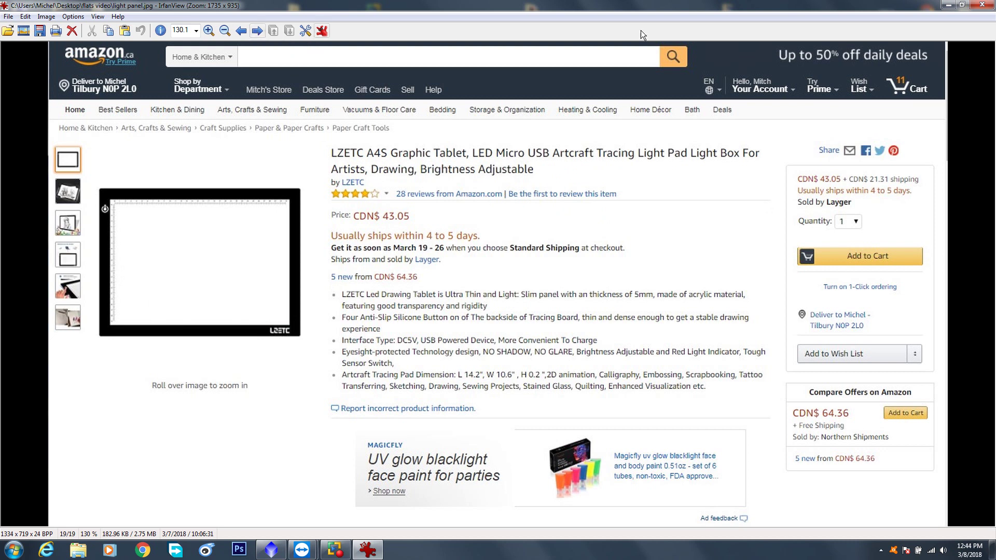
Close IrfanView, switch to the remote Sequence Generator Pro session, and close the old untitled sequence
click(982, 7)
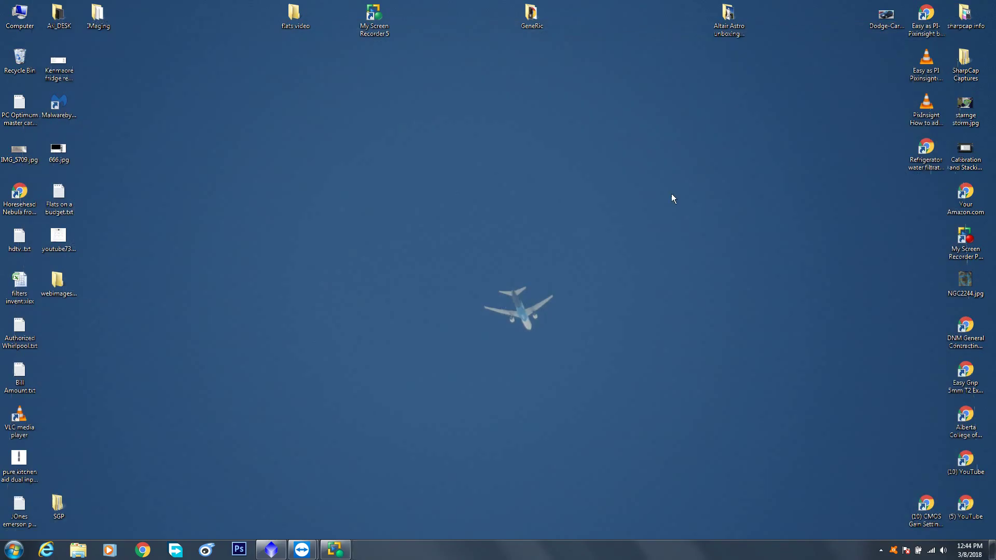
mouse_move(303, 550)
click(347, 515)
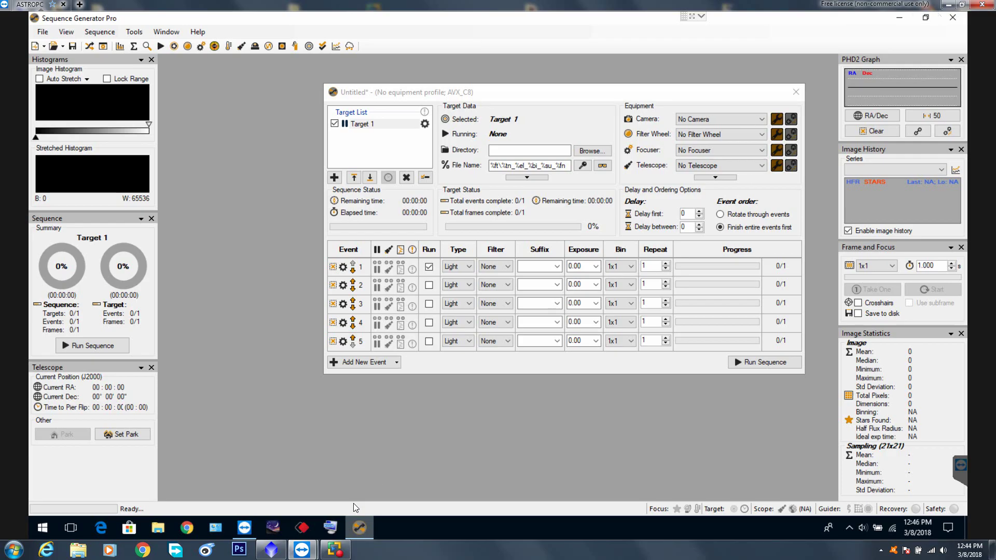
drag(504, 91, 430, 86)
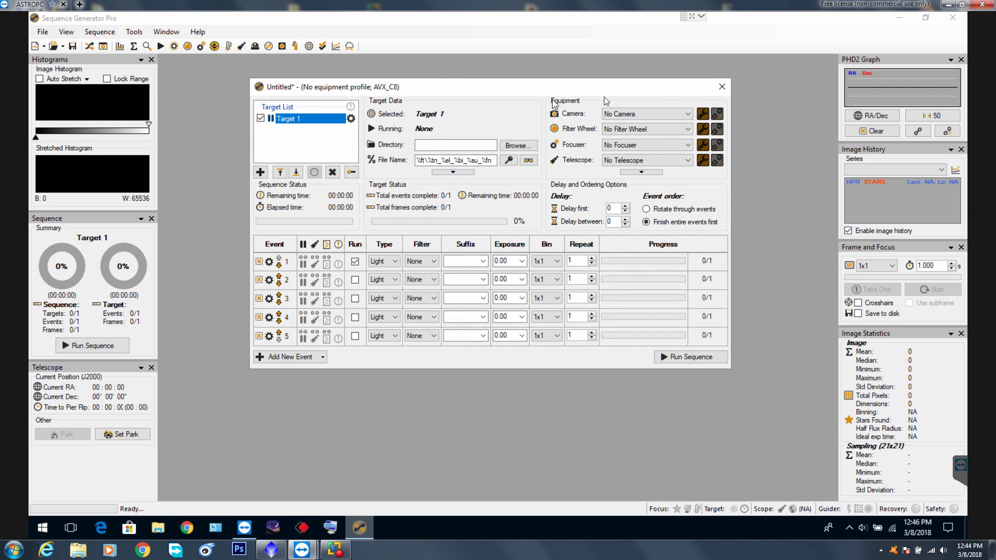
click(722, 86)
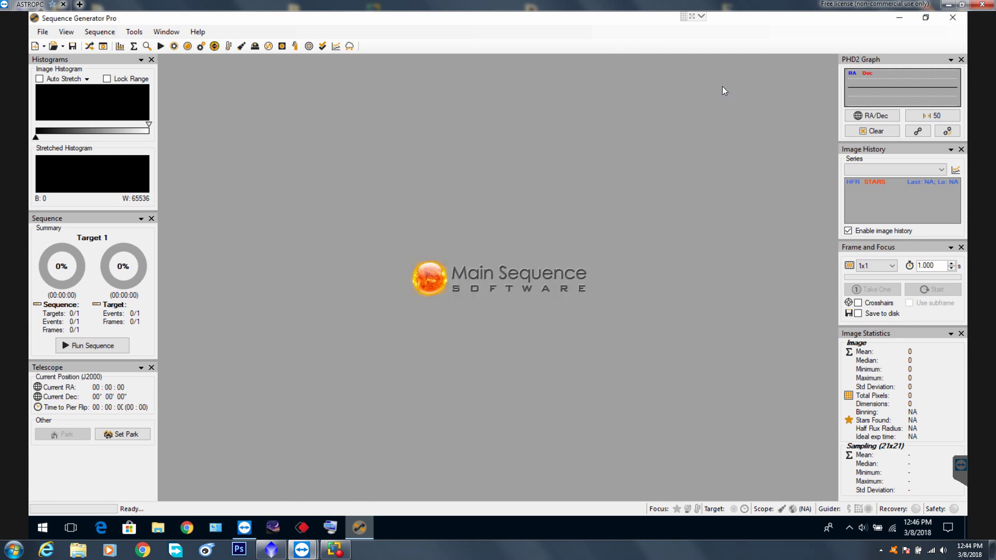
Create a new sequence from the VRC6_183C equipment profile without saving the old one
click(43, 31)
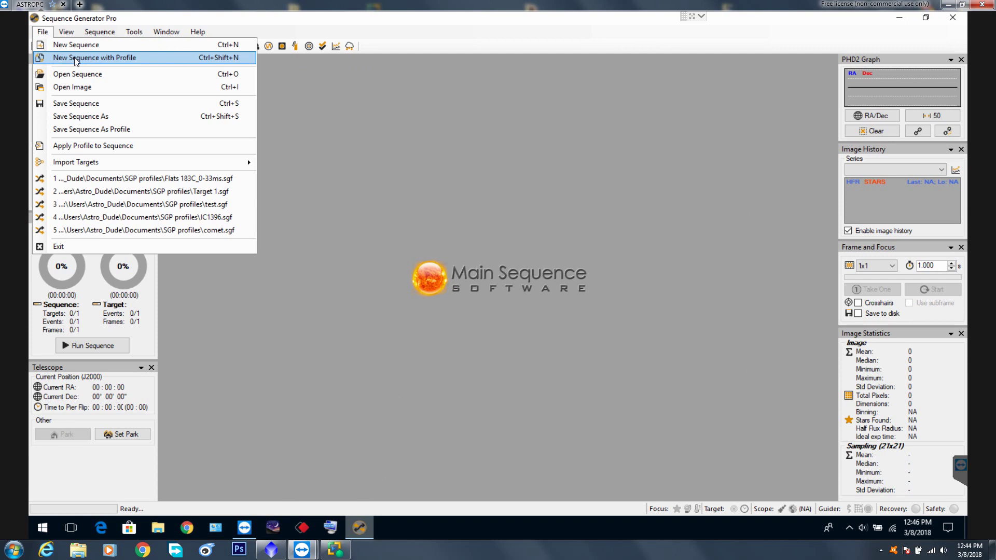
click(75, 58)
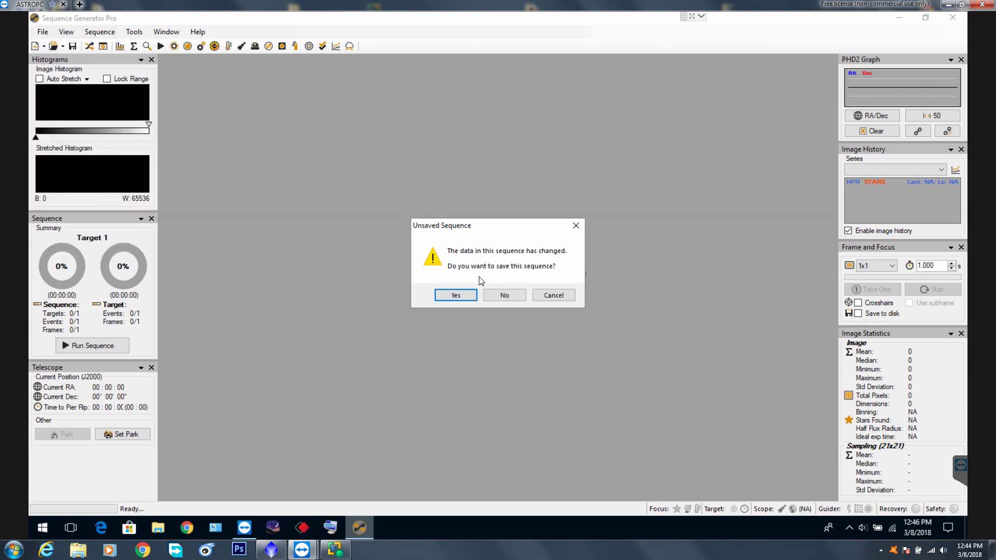
click(500, 295)
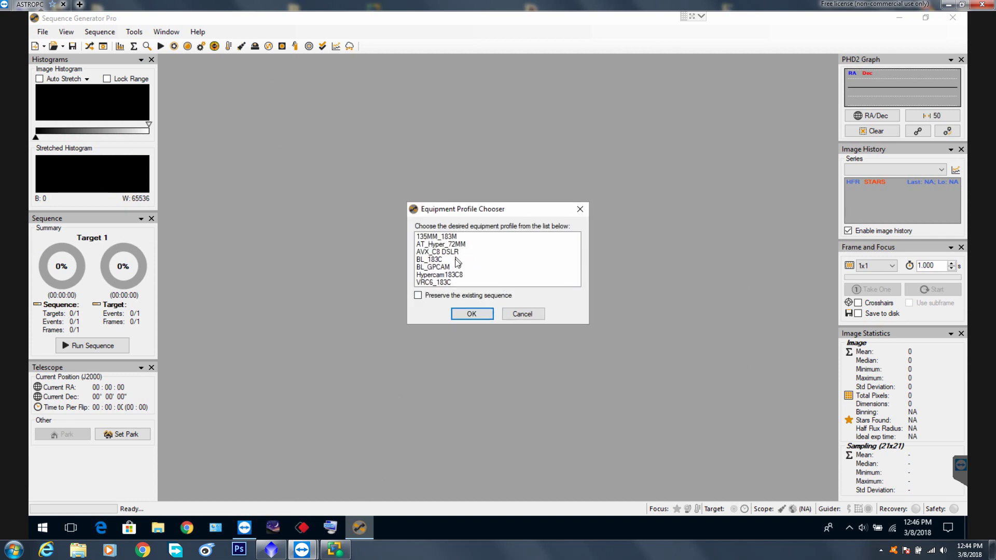
click(433, 285)
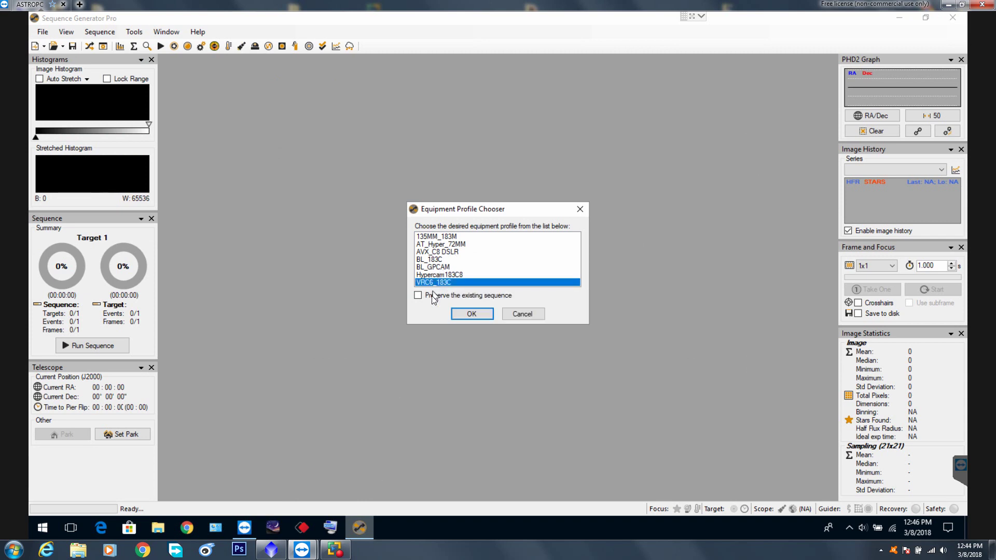
click(468, 313)
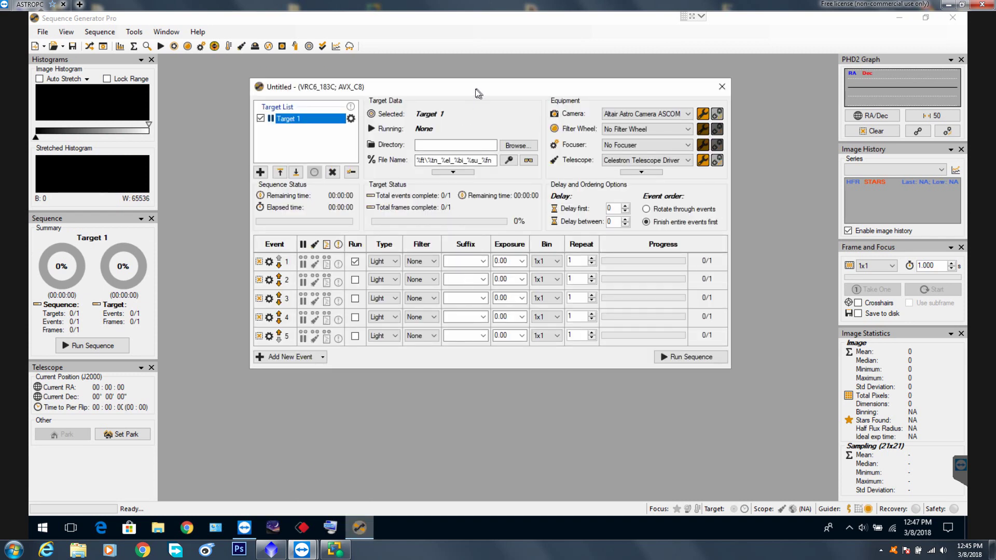
Set the sequence's save directory to the AAC_flats_0.300 folder, abandoning a rename to 'test'
drag(475, 89, 462, 90)
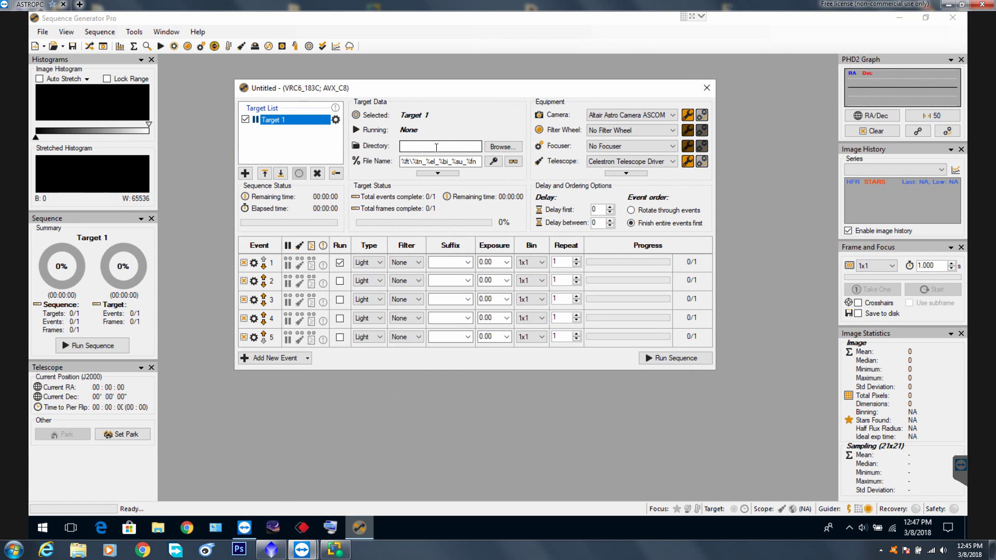
click(502, 147)
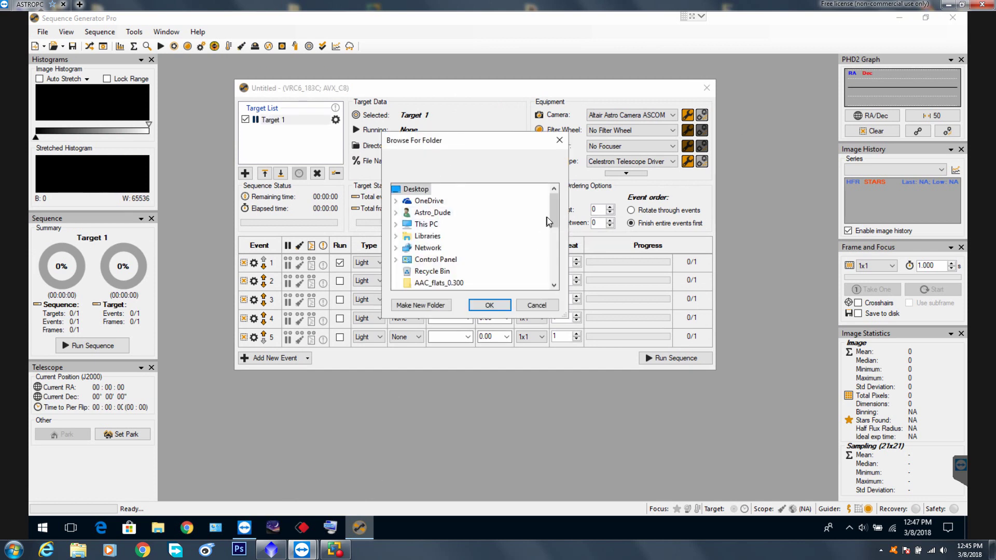
drag(547, 216, 555, 223)
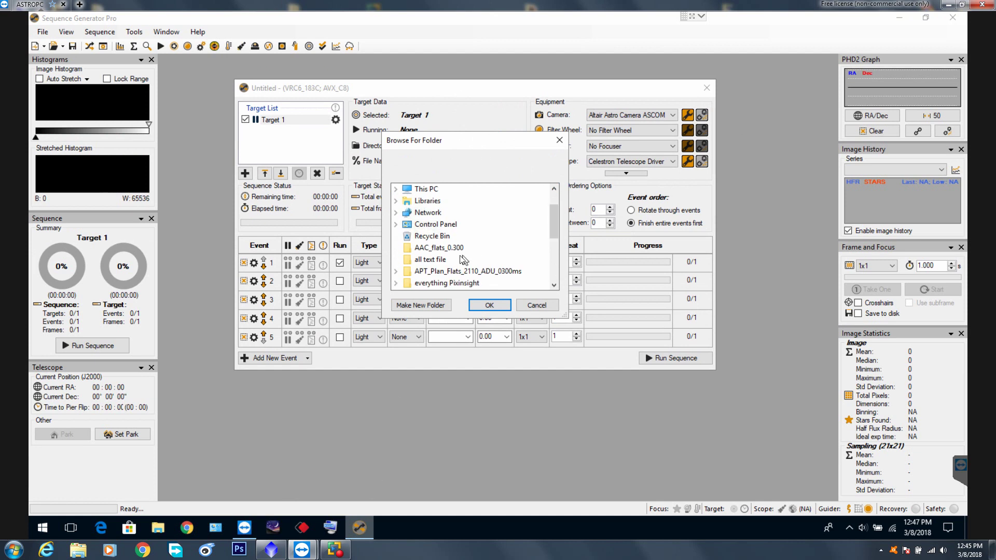
click(412, 251)
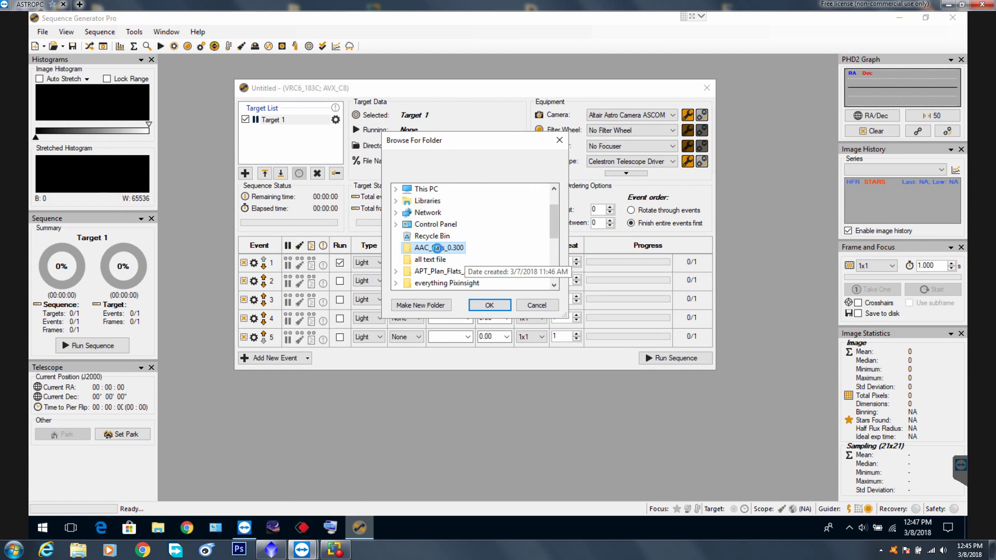
right_click(437, 248)
click(474, 474)
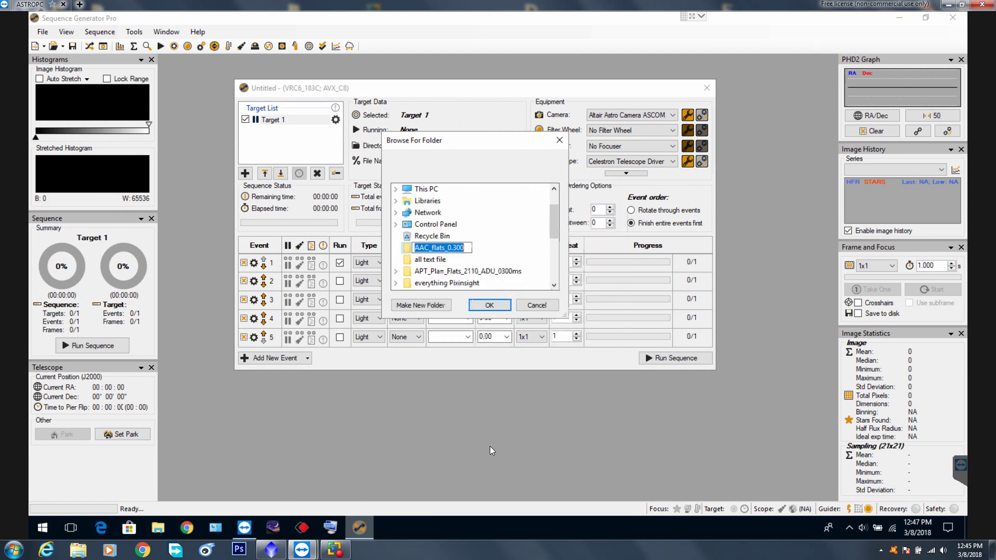
key(BackSpace)
key(BackSpace)
key(BackSpace)
key(BackSpace)
key(BackSpace)
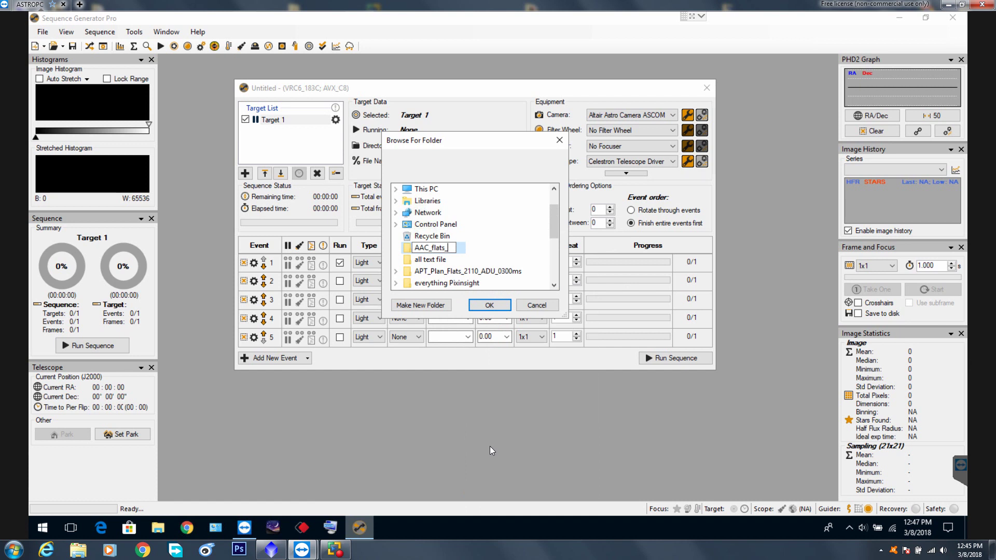
text(test)
key(Escape)
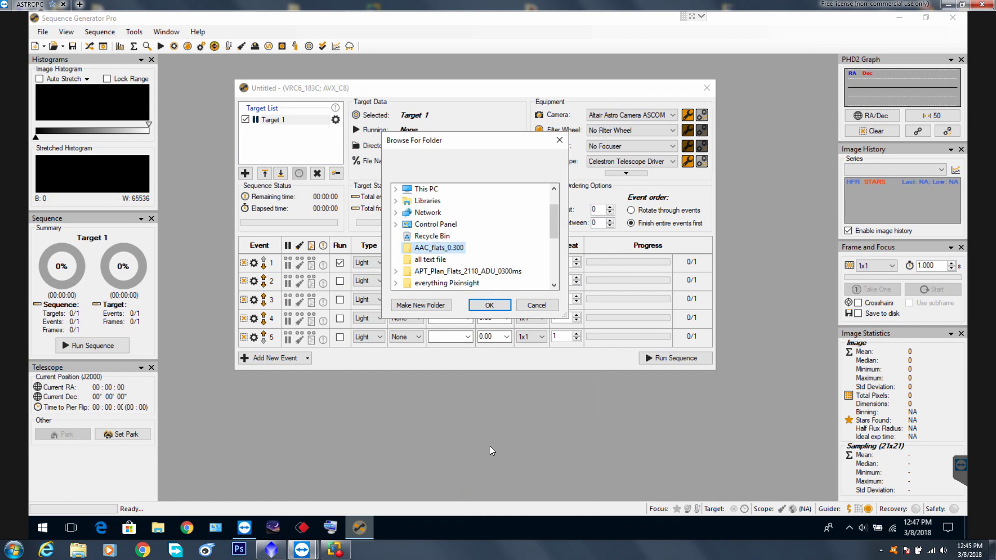
click(492, 305)
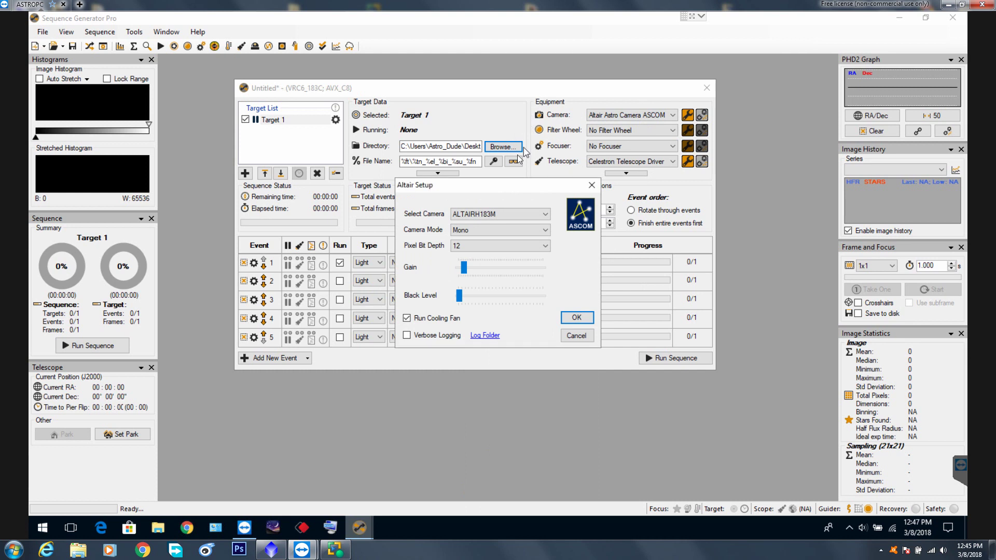
Set the Altair camera black level to 7 and confirm the Mono, 12-bit setup
drag(503, 188, 503, 89)
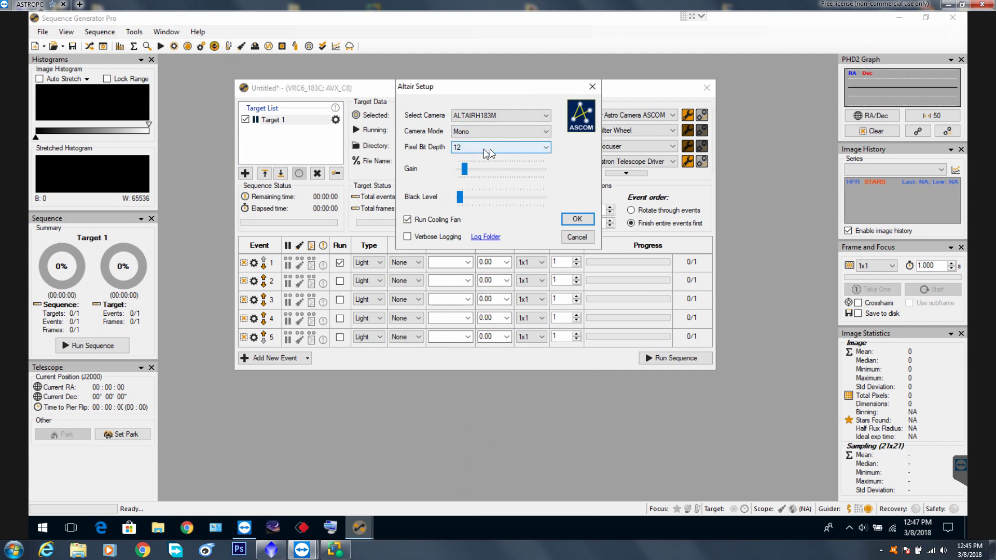
drag(460, 199, 454, 201)
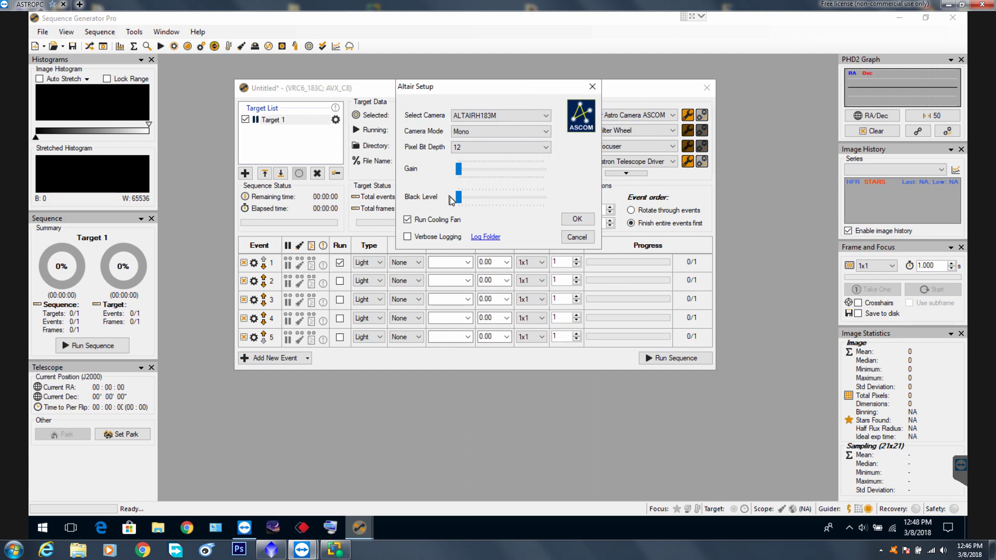
click(580, 218)
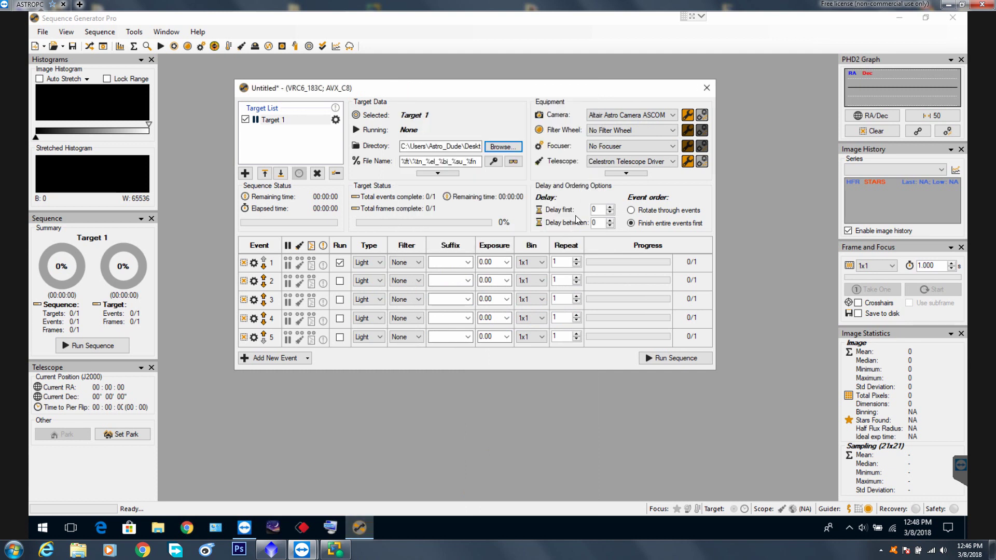
Connect the Altair camera, take a 1-second test frame, and lock its stretch range
click(702, 116)
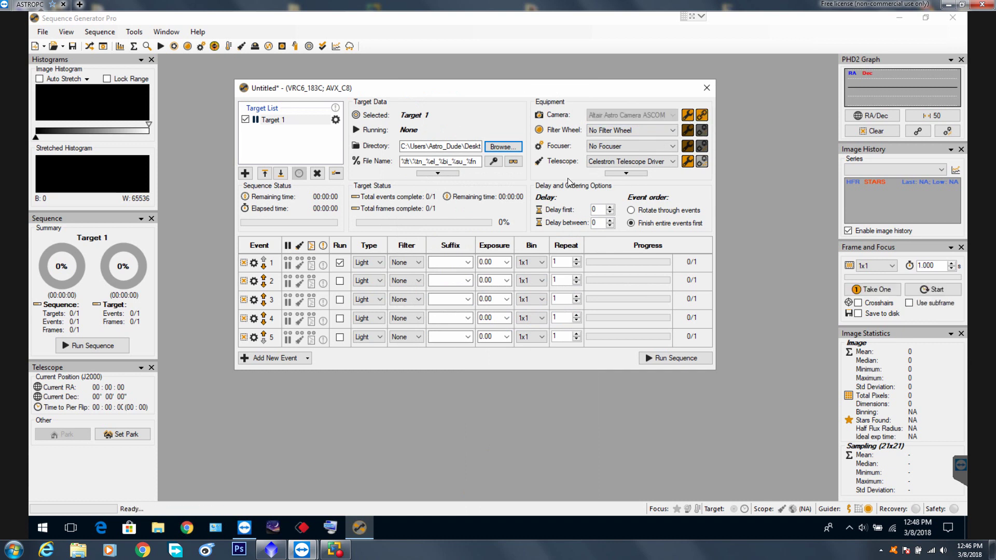
drag(503, 94, 536, 444)
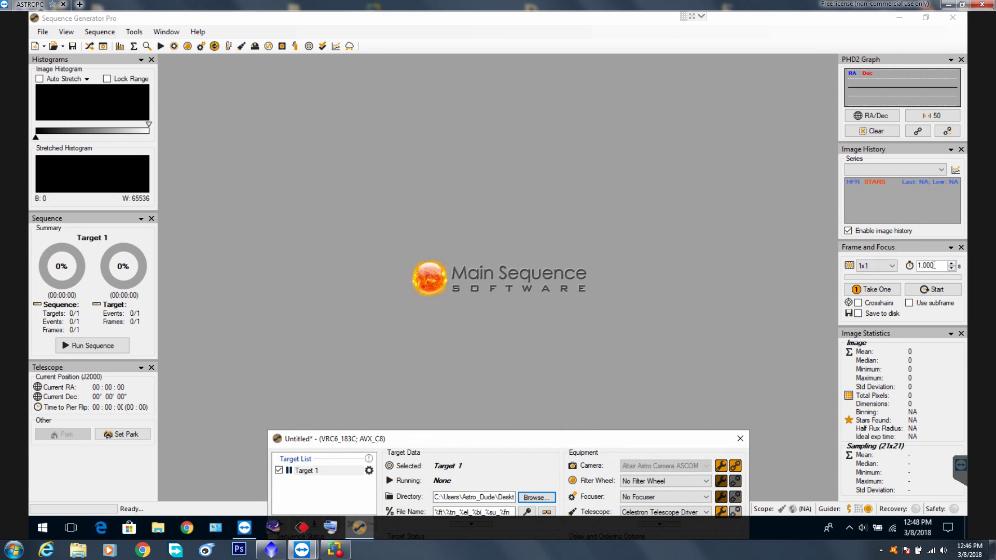
click(864, 290)
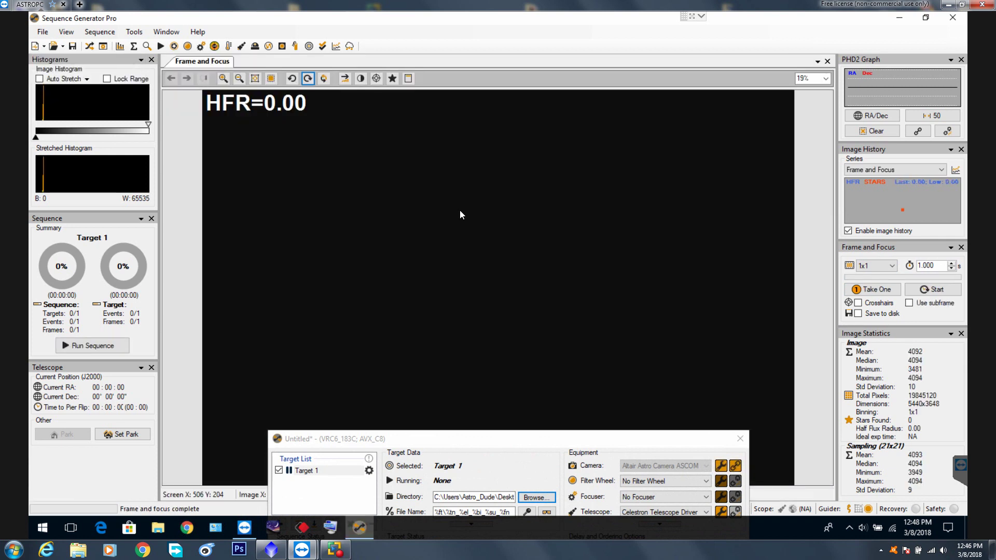
click(344, 78)
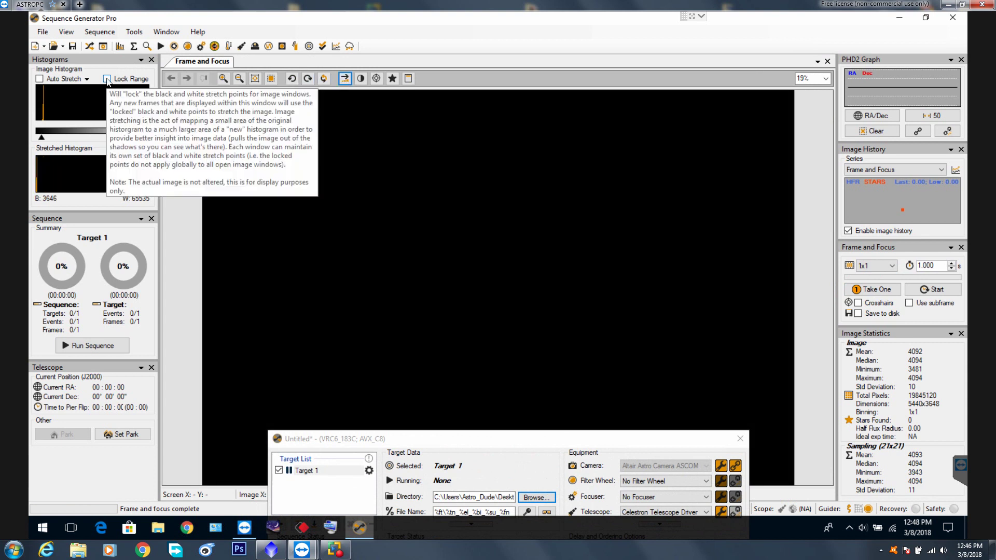
click(107, 80)
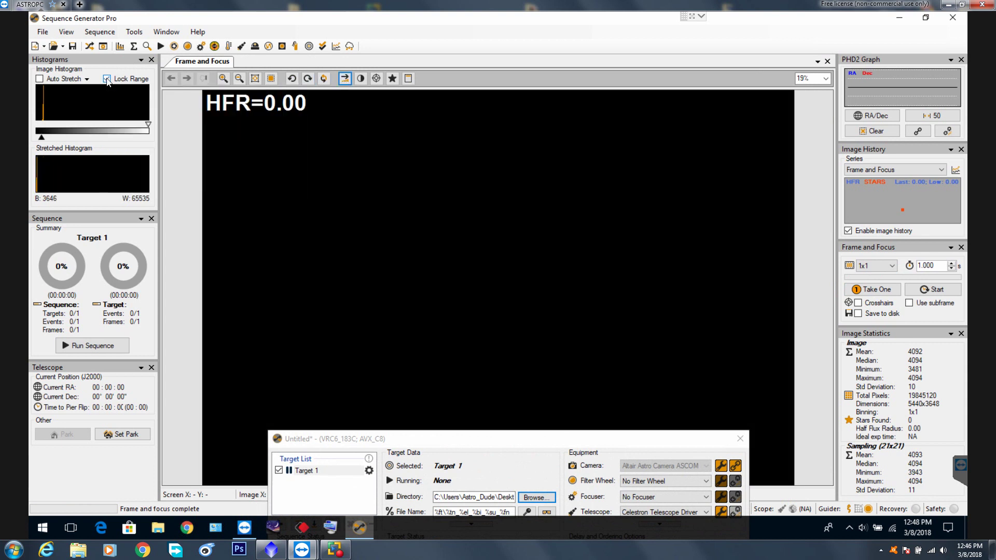
Apply Auto Stretch - High, unlock the range, enable Auto Stretch and lower the white point
right_click(419, 144)
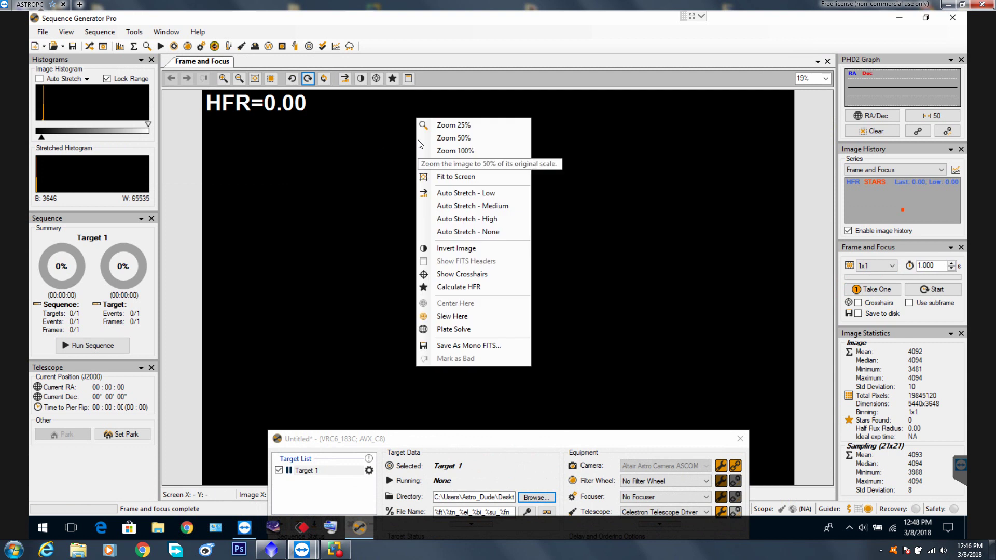
click(431, 219)
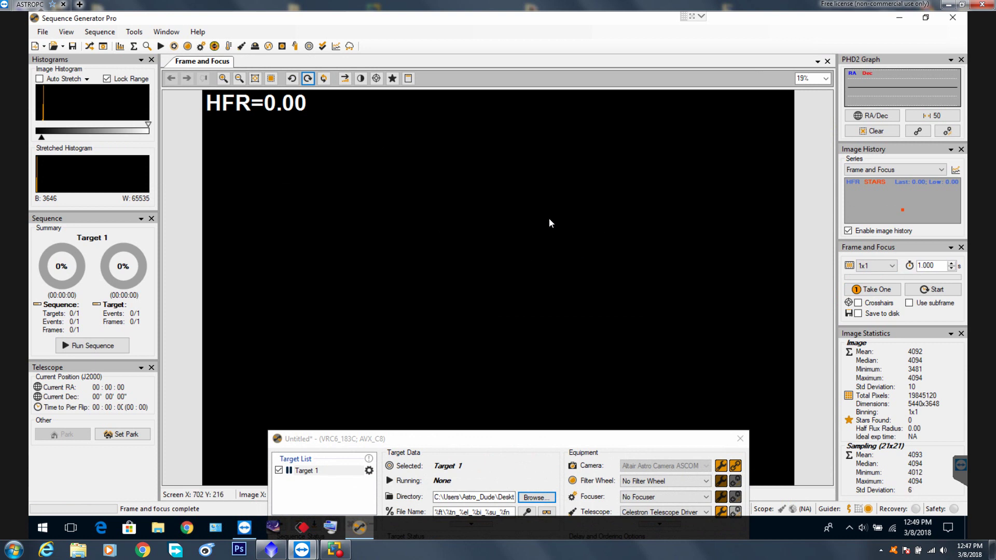
click(107, 79)
click(40, 79)
mouse_move(149, 127)
mouse_down()
mouse_move(49, 126)
mouse_move(35, 137)
mouse_move(49, 126)
mouse_up()
click(49, 126)
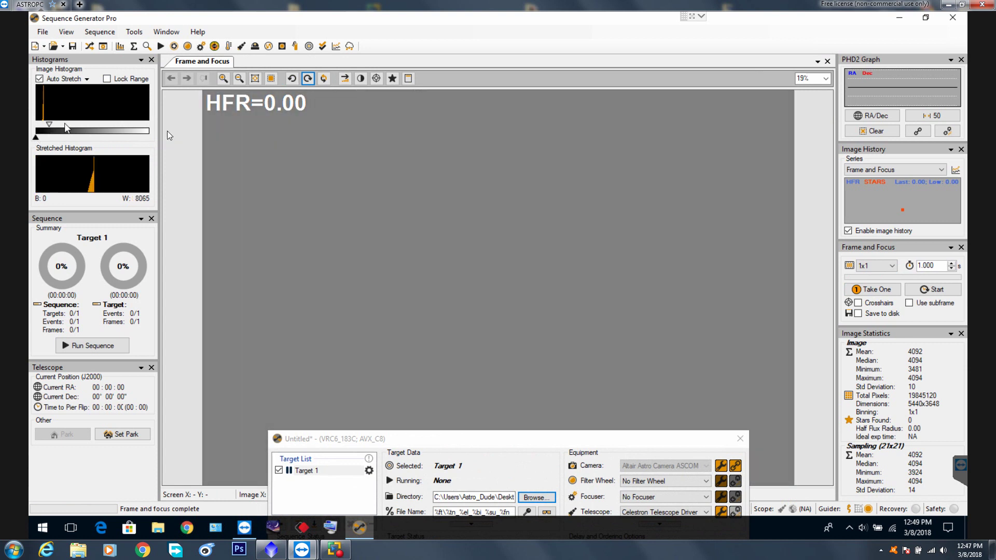
Reapply the high auto stretch and drag the black point to the histogram minimum
right_click(393, 154)
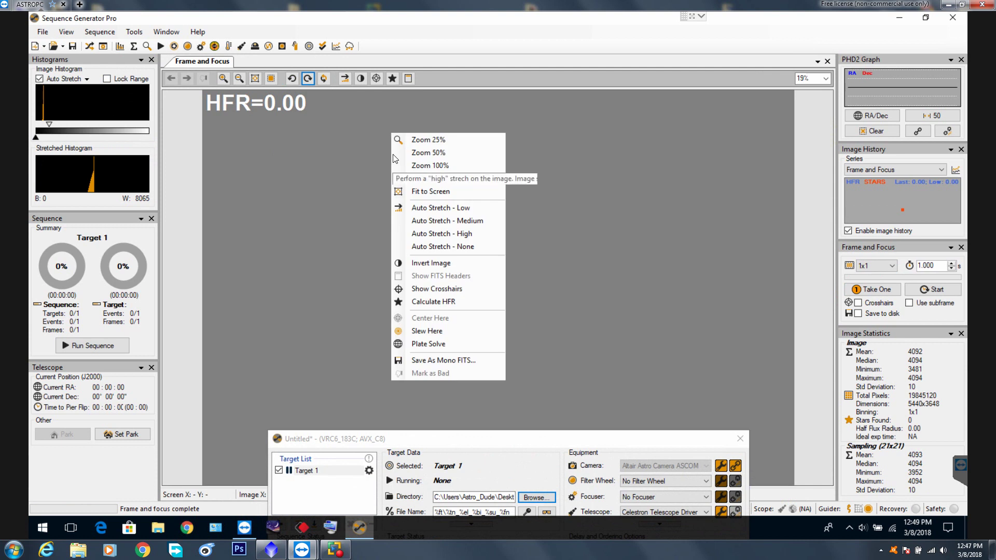
click(438, 236)
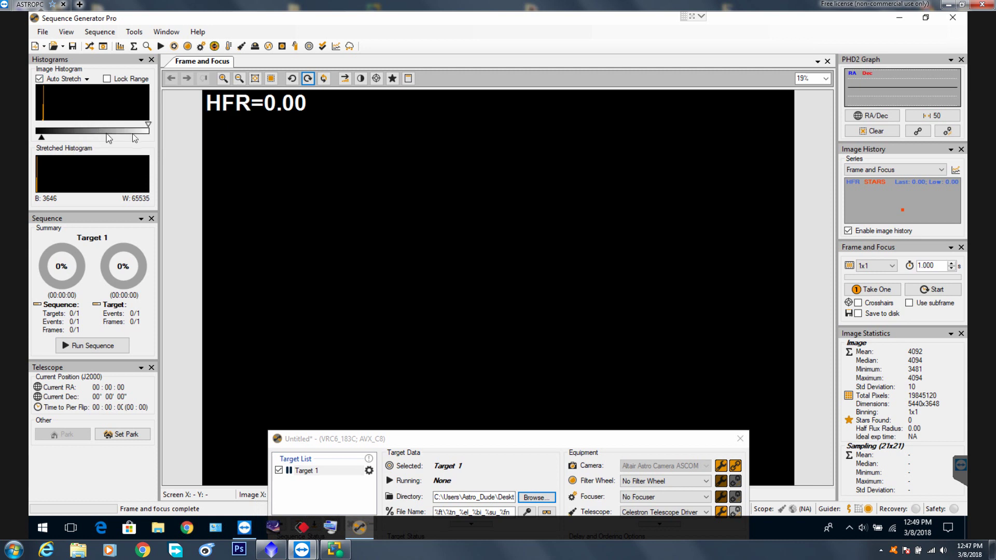
drag(41, 135, 33, 136)
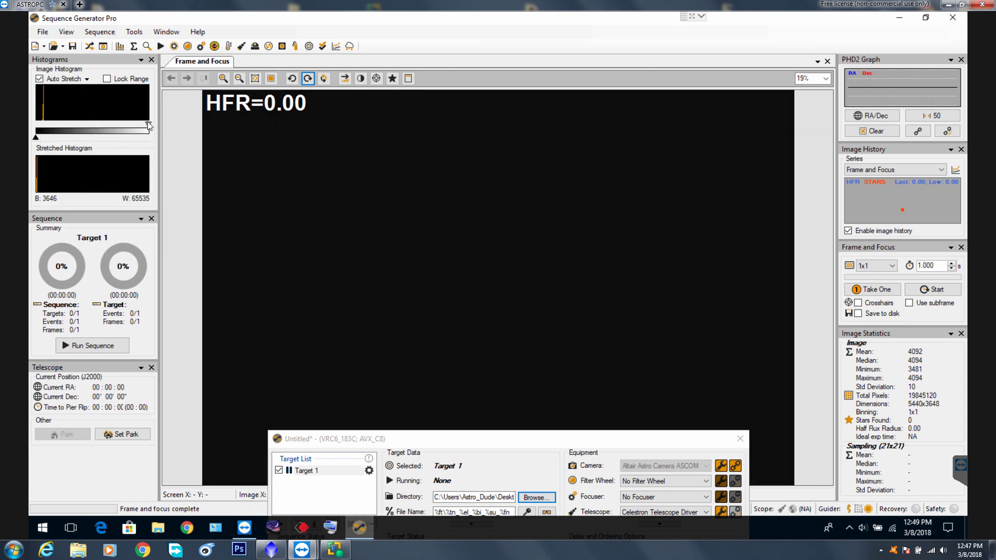
Lower the white point to 7057 so the frame shows even grey, and restore the sequence window
drag(63, 126, 48, 126)
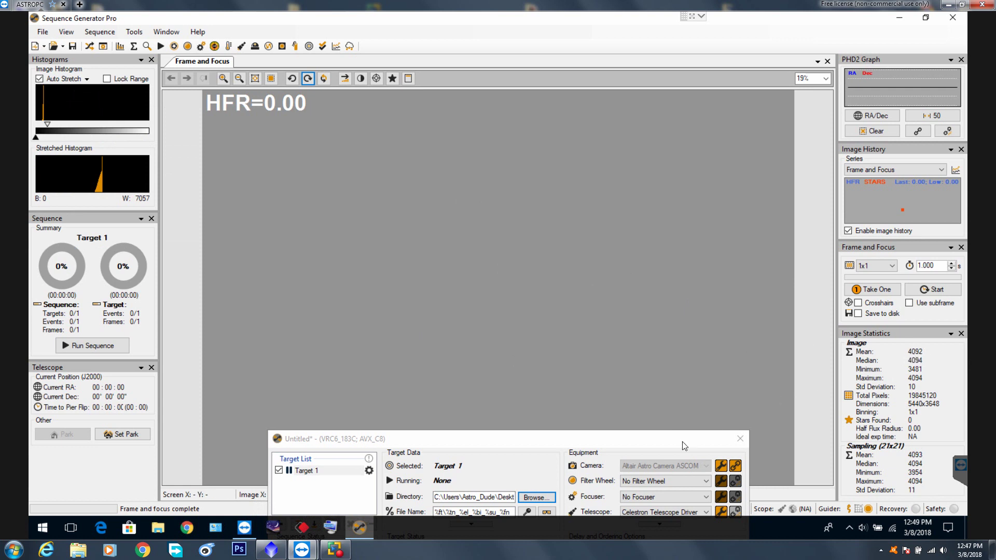
drag(683, 443, 720, 117)
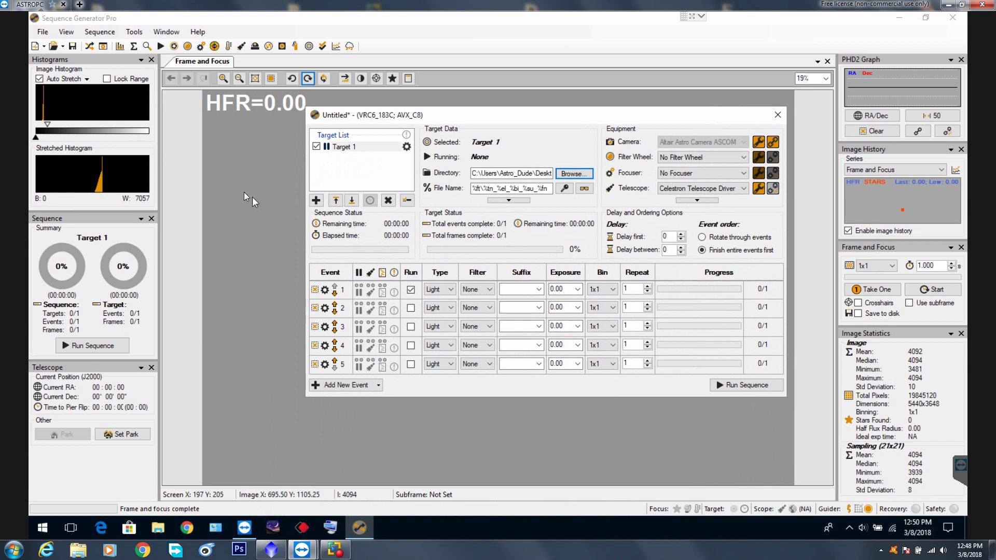
Launch the Flats Calibration Wizard on the VRC6_183C profile, accepting a new sequence
click(106, 33)
click(132, 33)
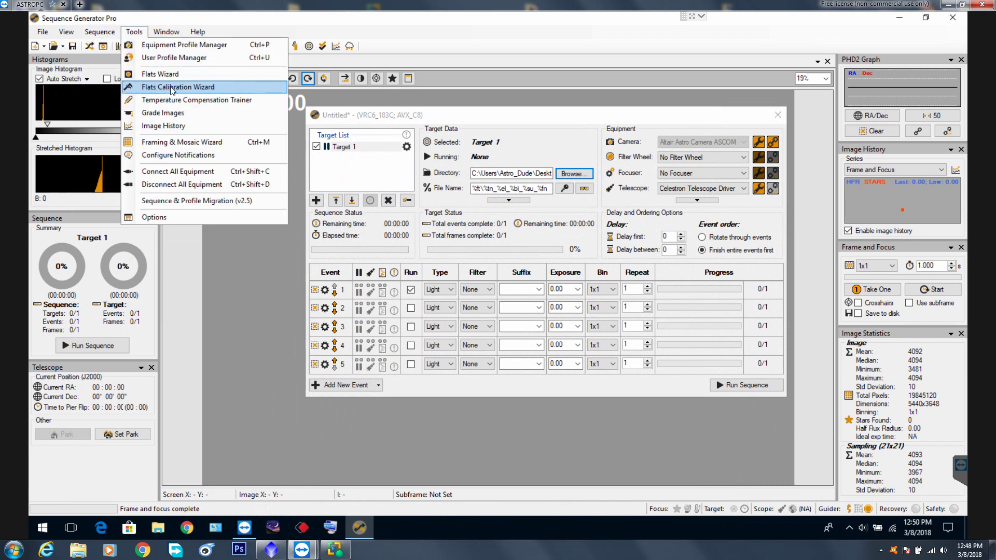
click(211, 87)
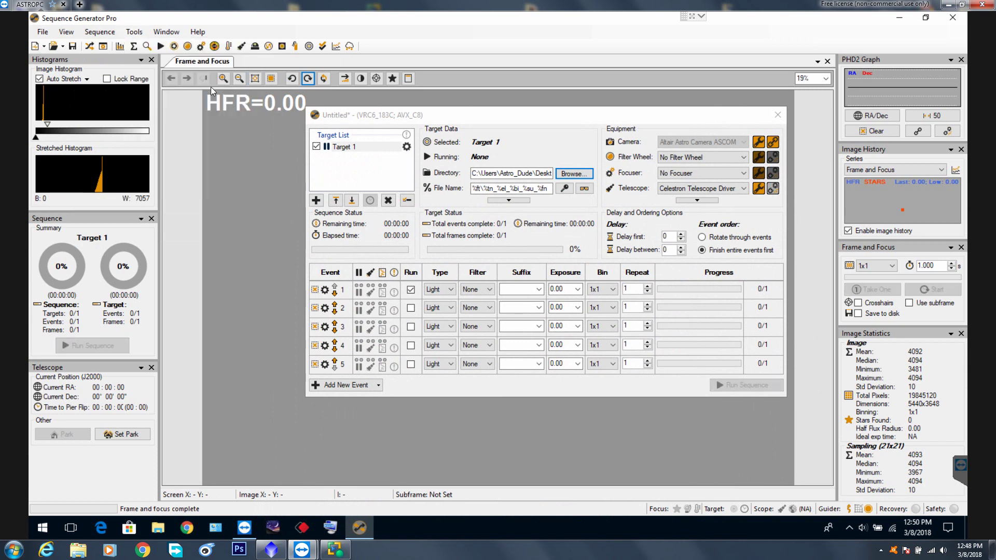
drag(249, 117, 219, 48)
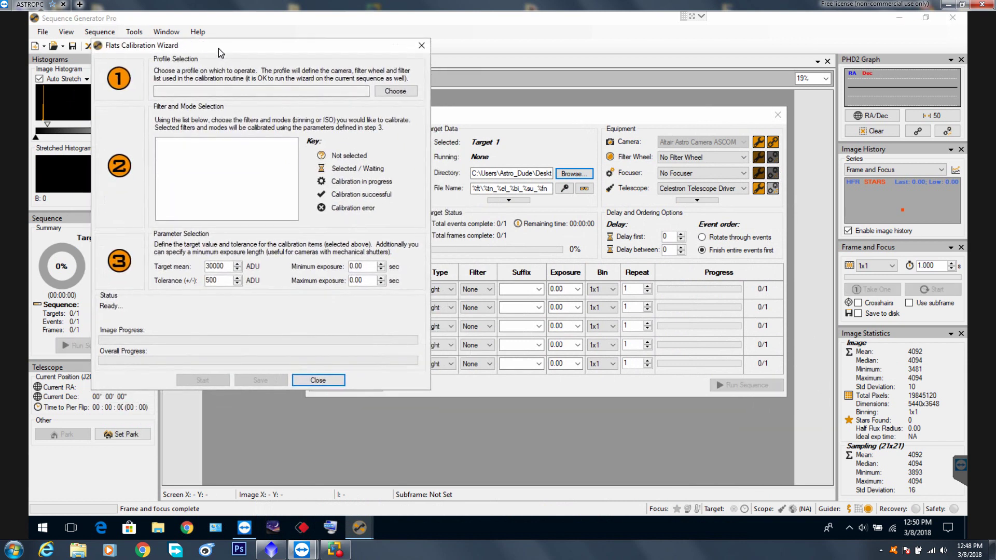
click(396, 92)
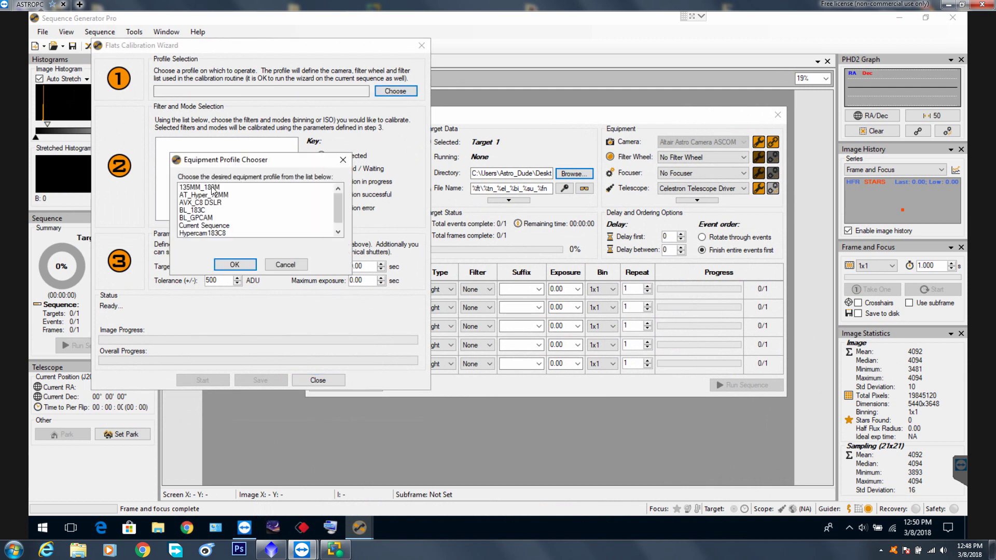
drag(341, 204, 340, 221)
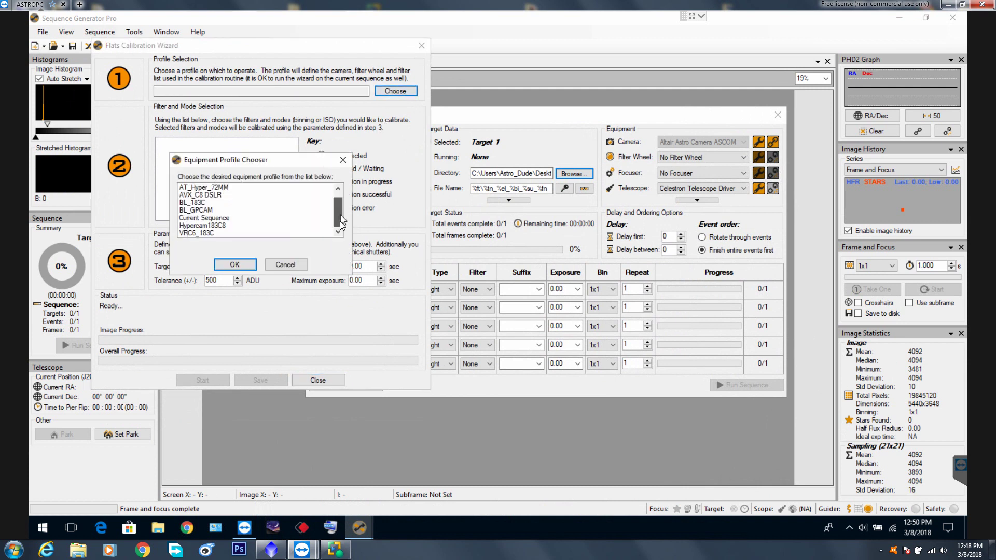
click(204, 234)
click(234, 265)
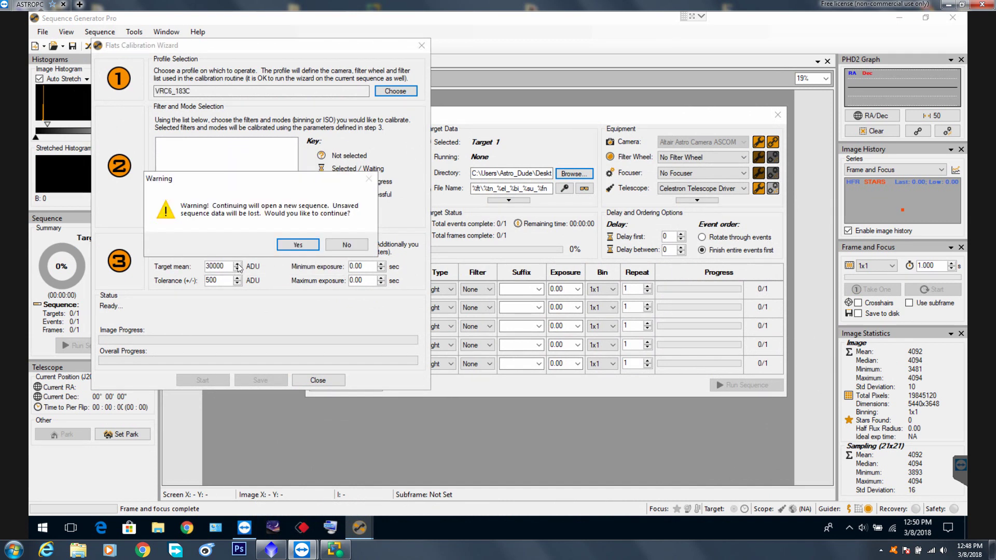
click(296, 246)
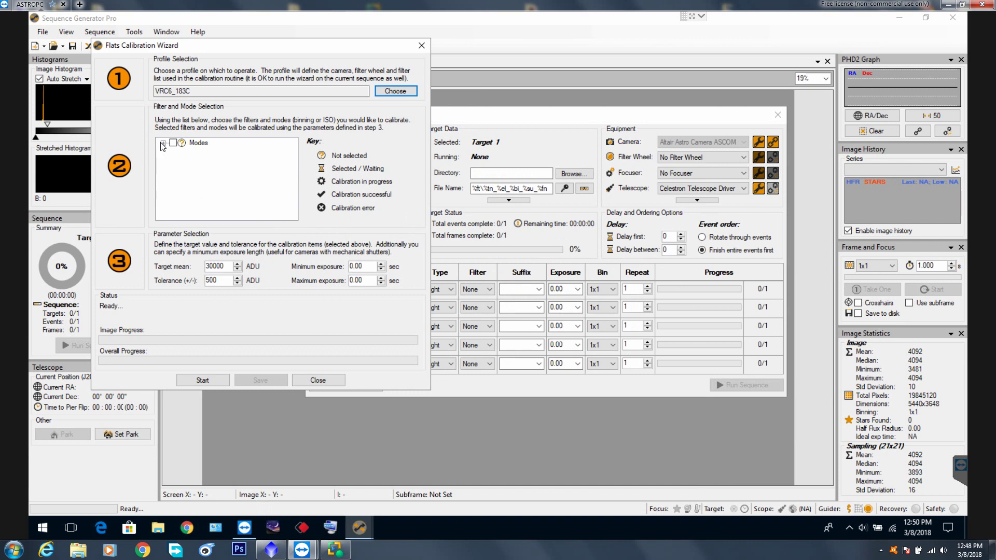
Tick the 1x1 binning mode for flat calibration
click(162, 143)
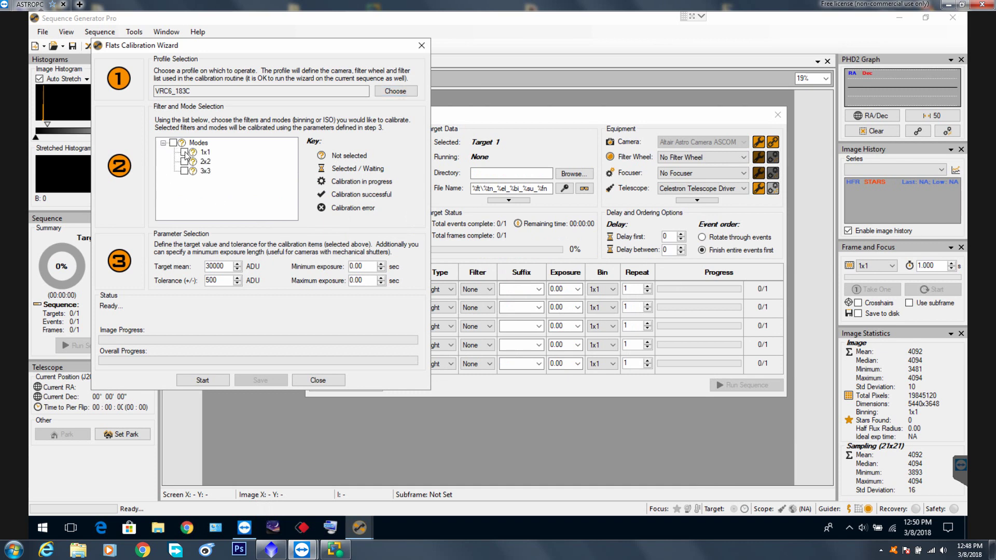
click(184, 152)
mouse_move(179, 271)
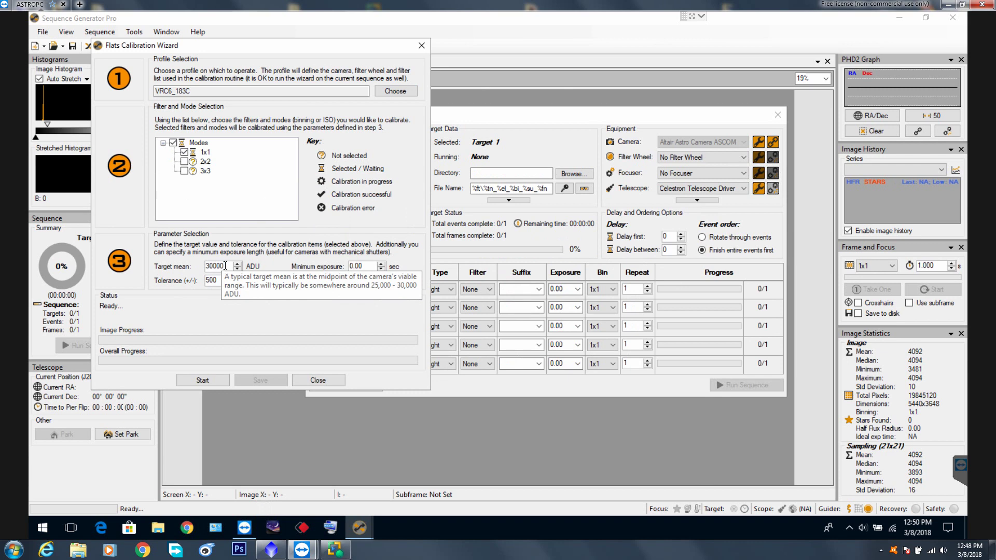
Set the flats wizard to target mean 2050 ADU, tolerance 100, exposures 0.02–1.00 s
drag(225, 266, 196, 266)
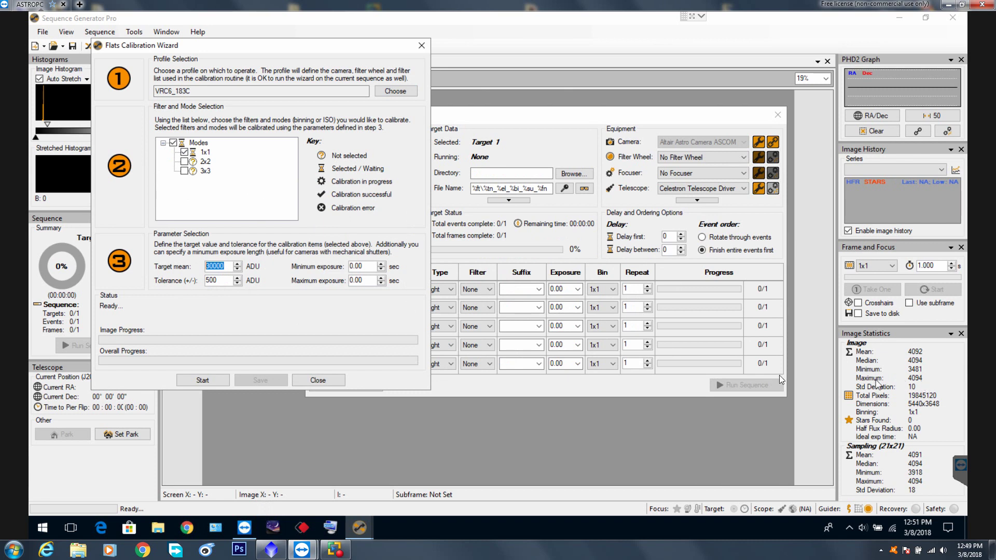
text(2050)
drag(220, 280, 198, 281)
click(381, 278)
double_click(365, 266)
text(0.0)
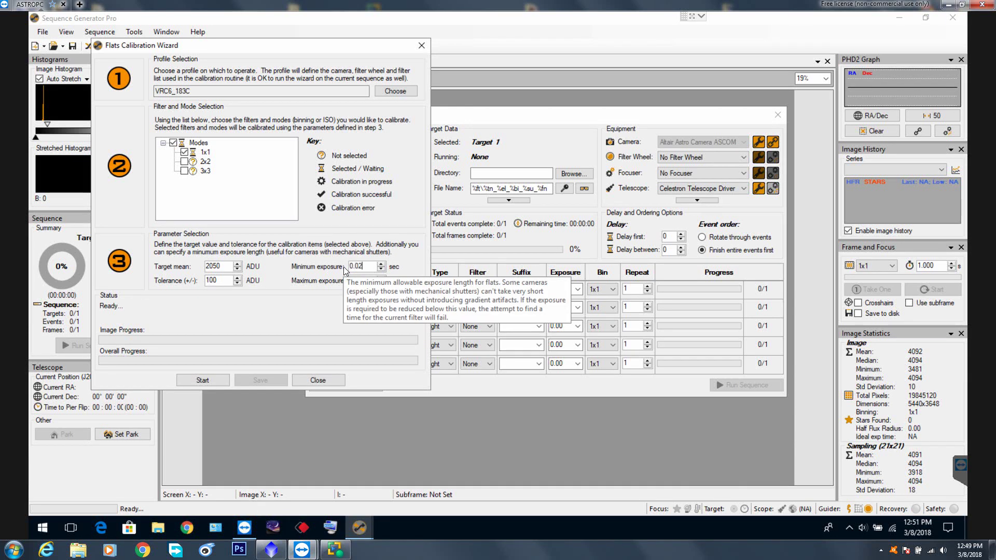
text(2)
drag(279, 52, 279, 39)
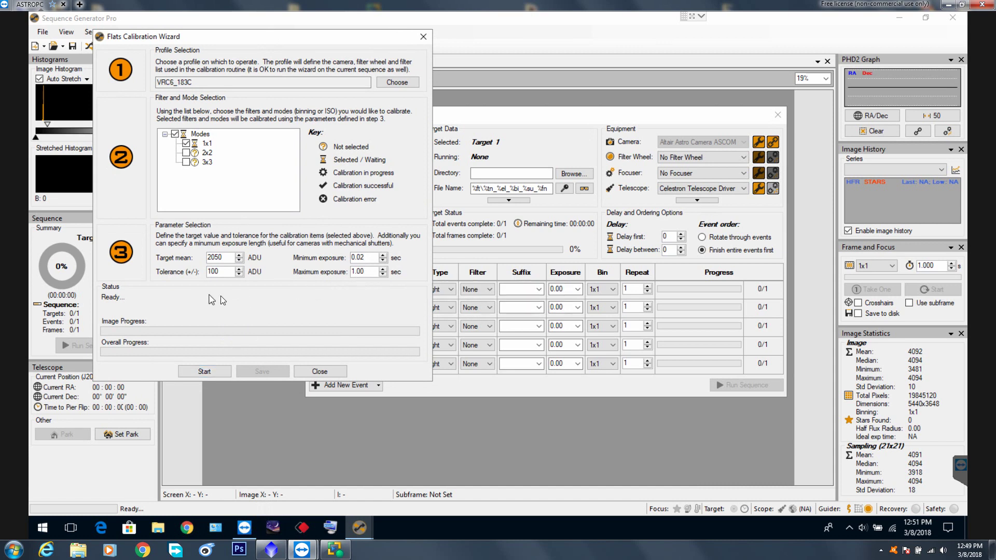
Calibrate flats to 0.32 s (mean 2085 ADU), save to the VRC6_183C profile, close the wizard
click(210, 373)
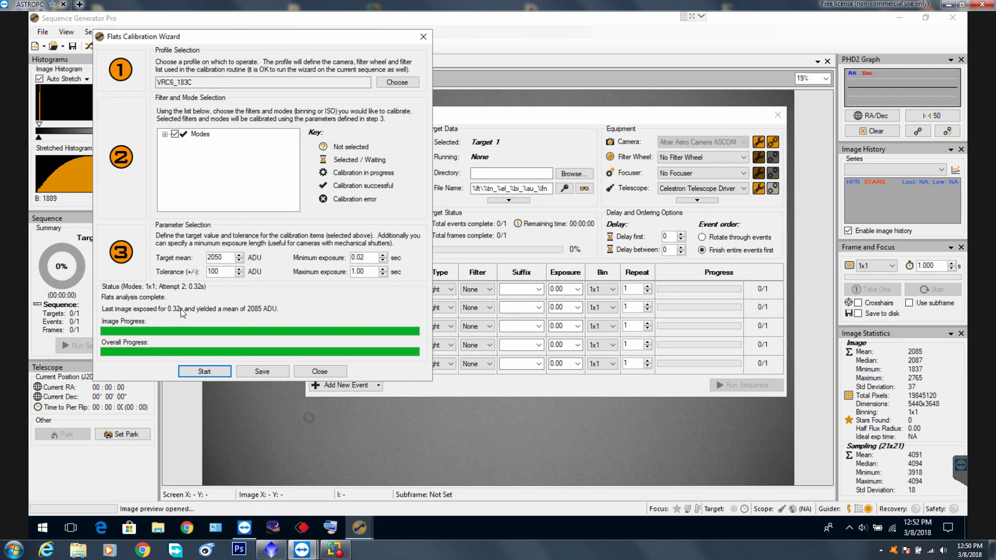
click(261, 372)
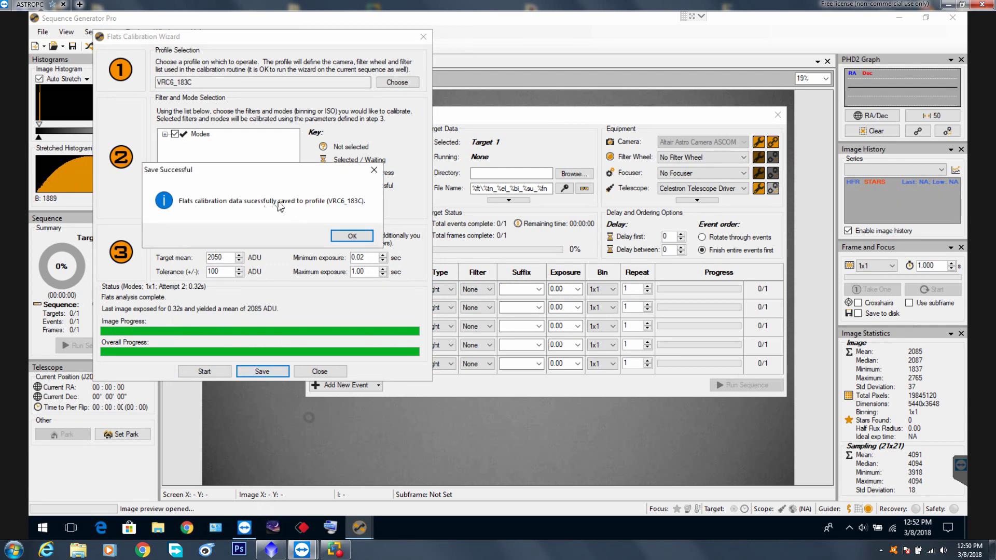
click(352, 237)
click(320, 371)
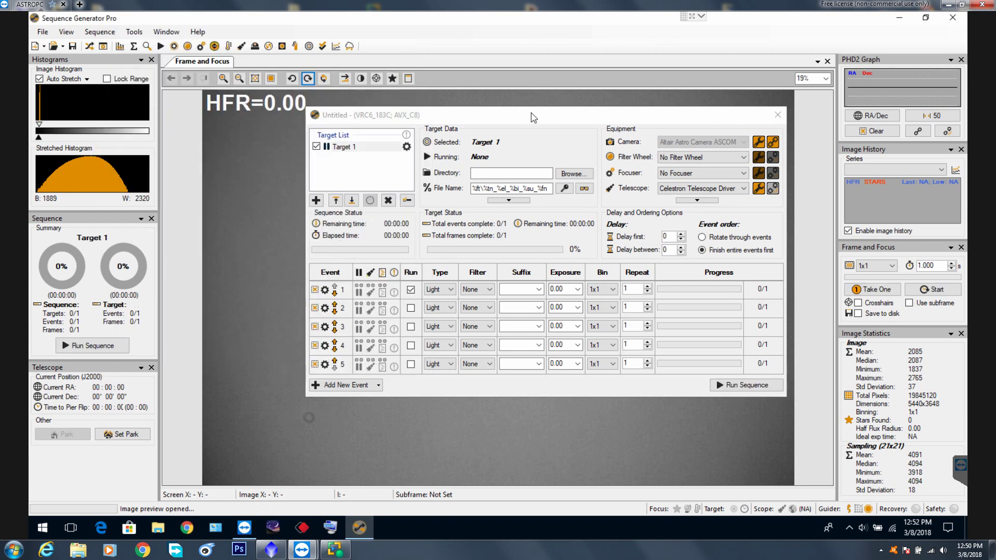
drag(516, 116, 516, 499)
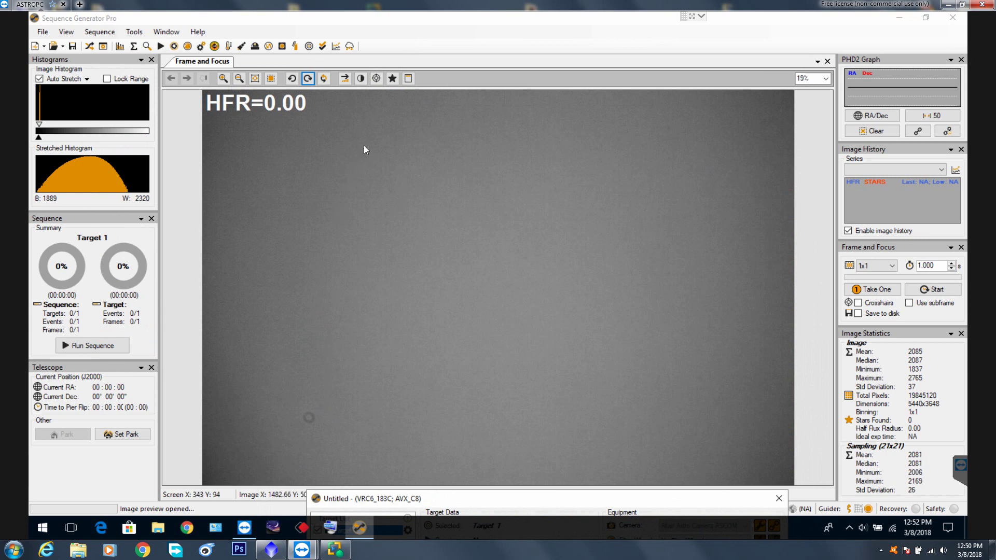
click(239, 79)
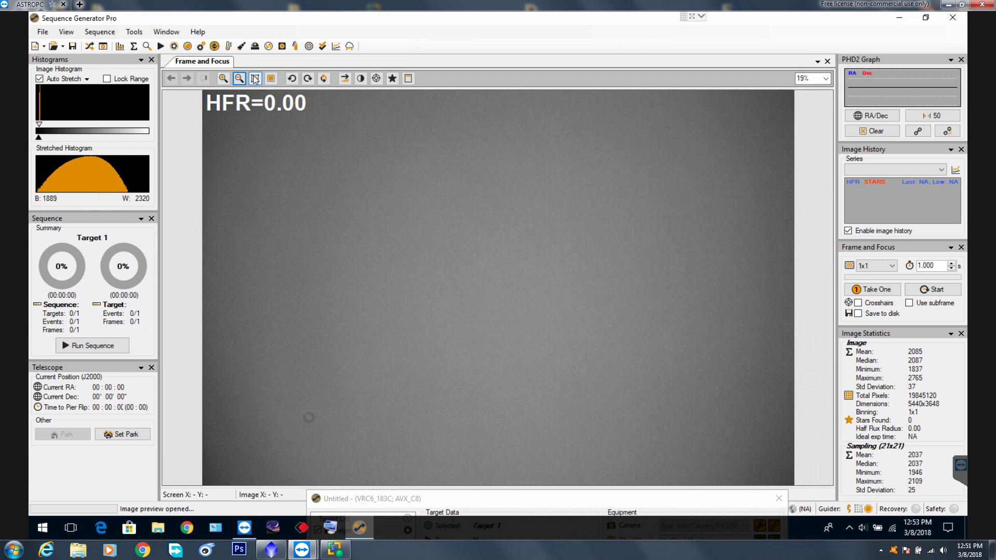
click(826, 79)
click(811, 98)
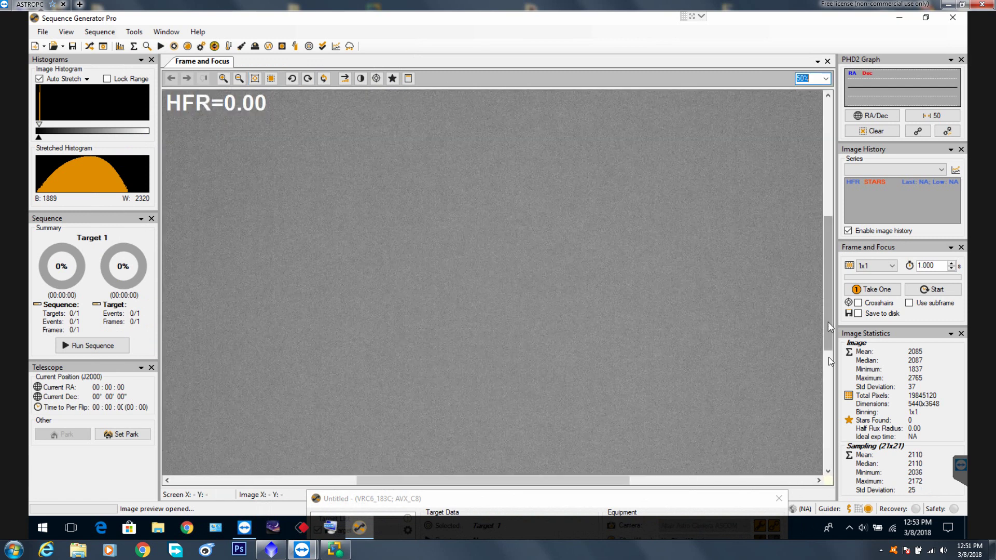
drag(828, 358, 830, 434)
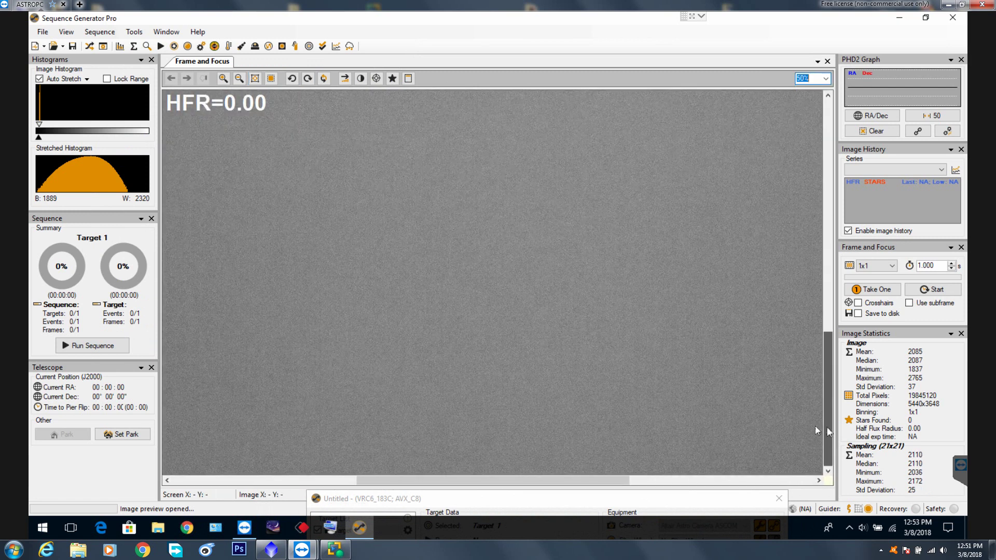
drag(495, 481, 225, 478)
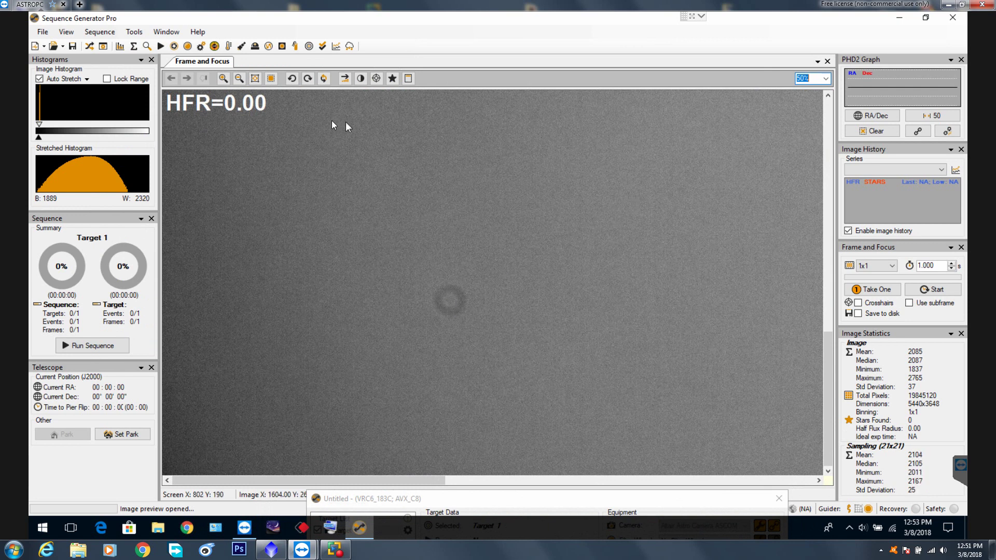
click(255, 78)
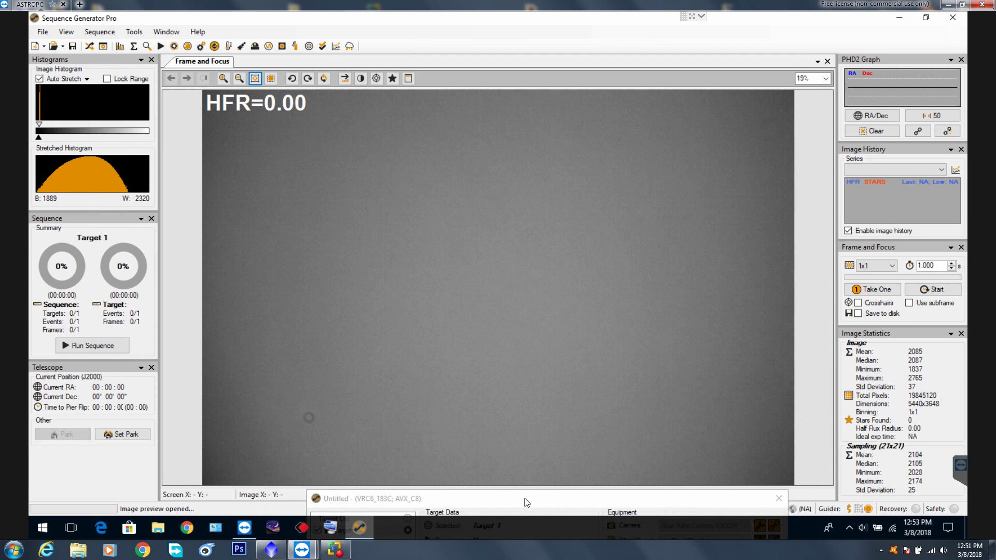
drag(526, 503, 476, 110)
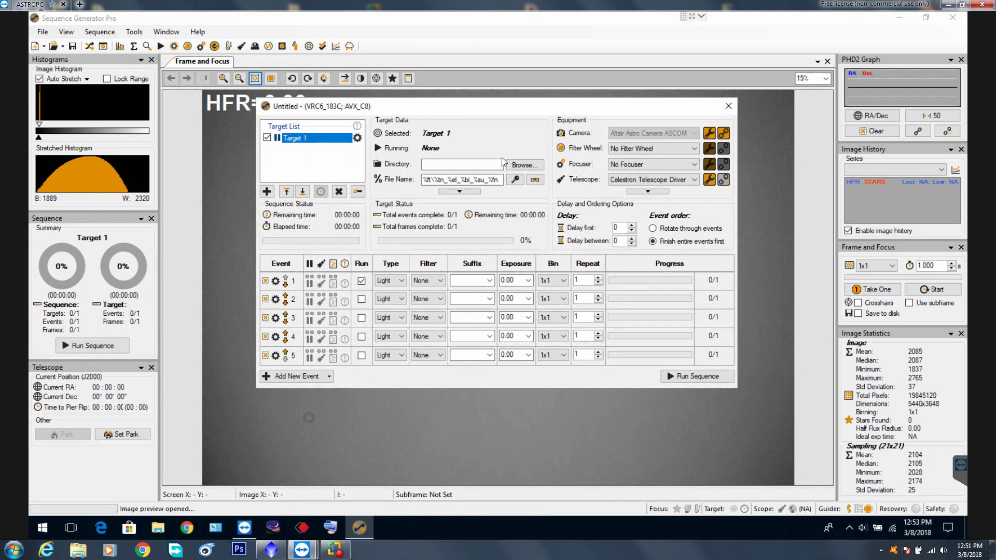
Save captured frames to the Desktop folder and rename Target 1 to flats_0-32ms
click(524, 166)
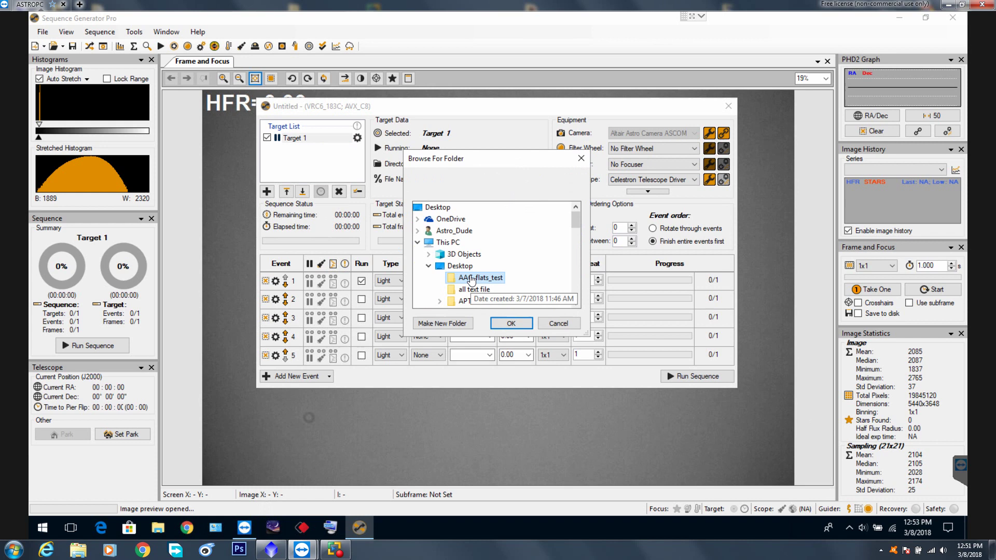
click(511, 323)
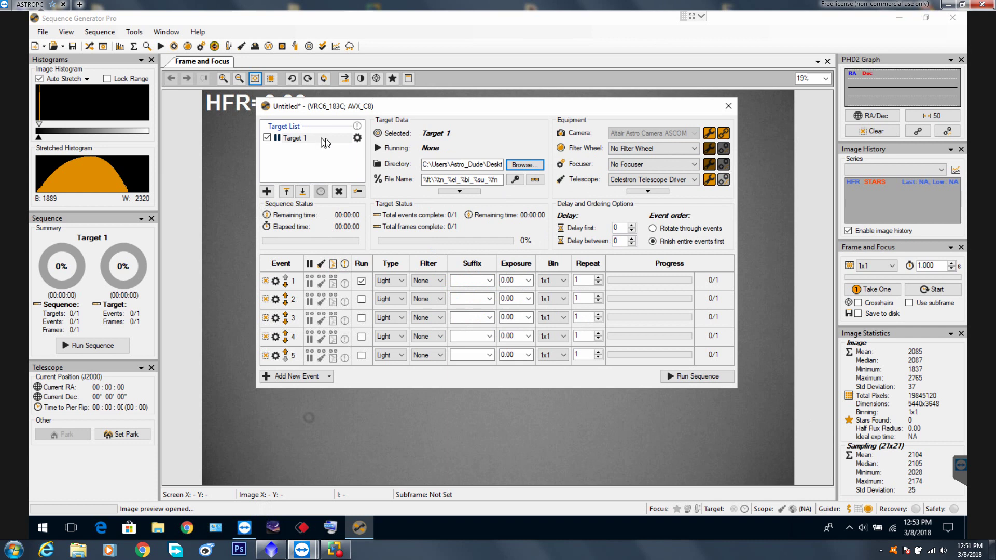
click(356, 139)
click(356, 139)
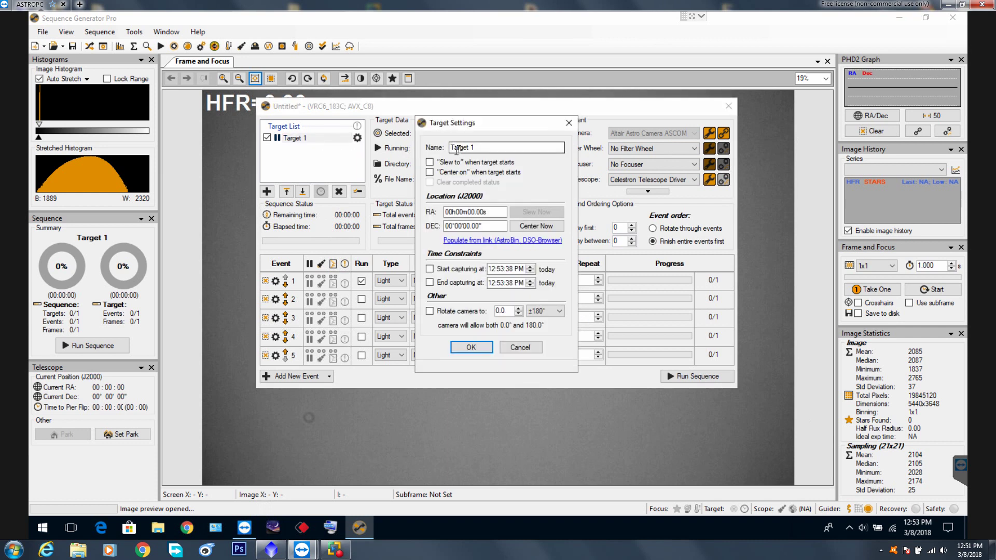
text(flats_0.32ms)
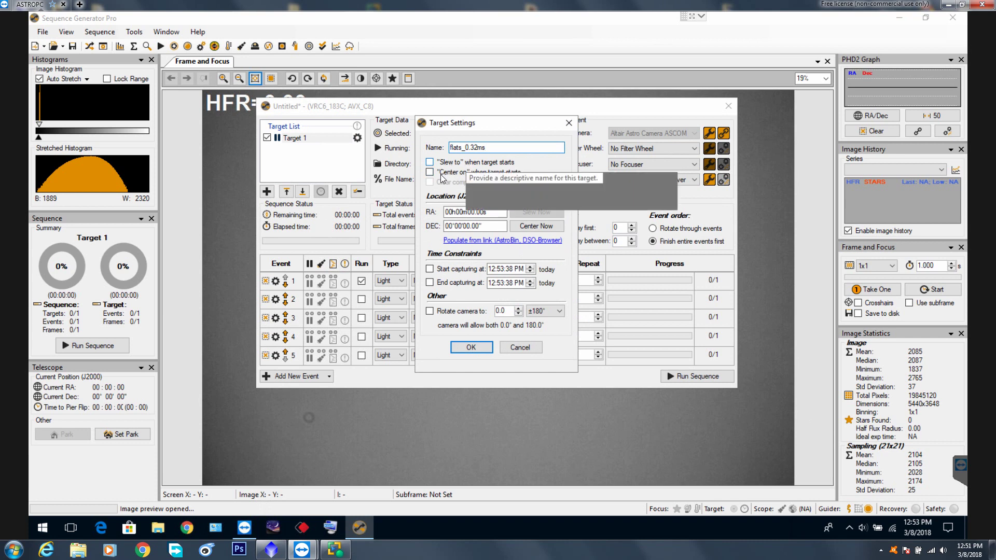
click(472, 350)
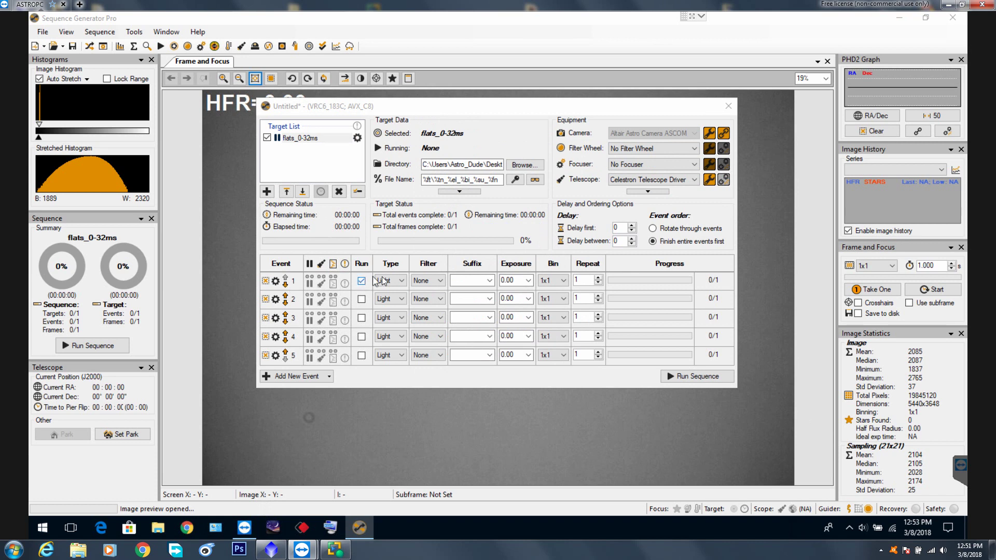
Make event 1 a Flat with the Hyper suffix, 30 repeats and a 3 s delay between frames
click(402, 281)
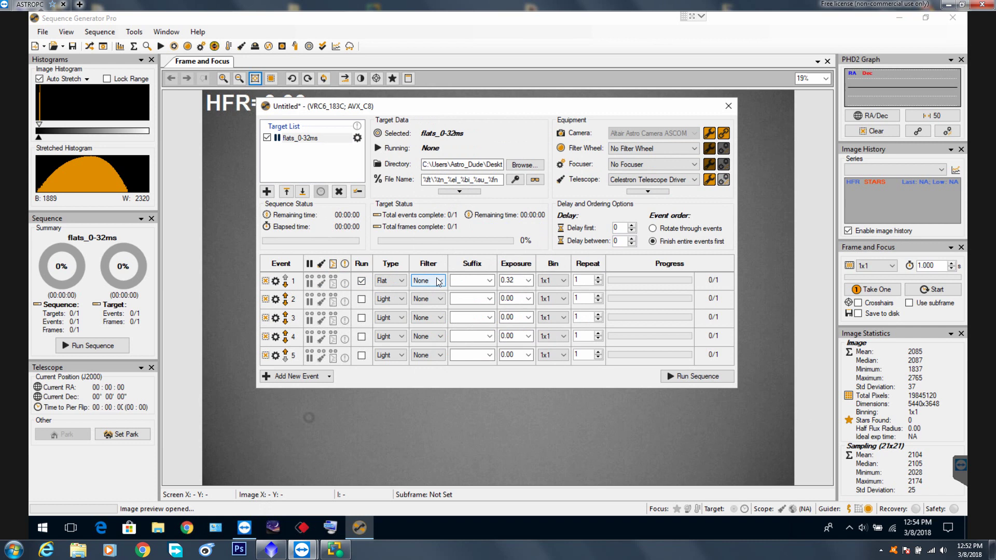
click(467, 280)
click(489, 280)
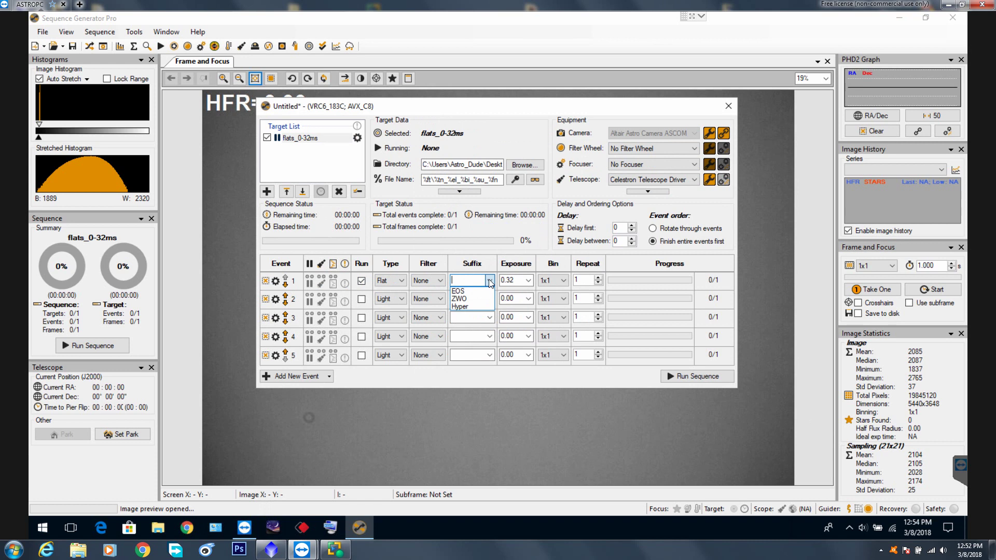
click(477, 307)
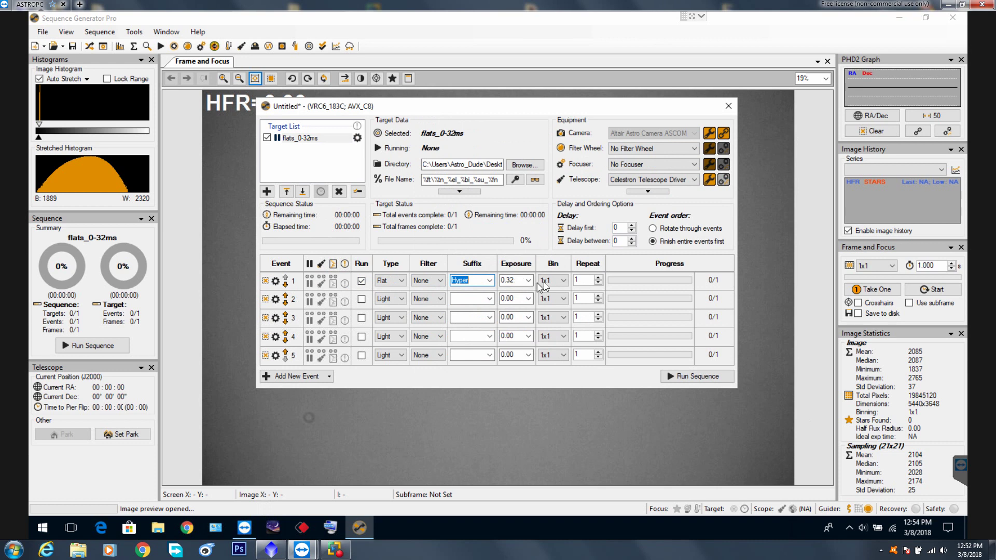
key(Tab)
text(30)
double_click(613, 241)
text(3)
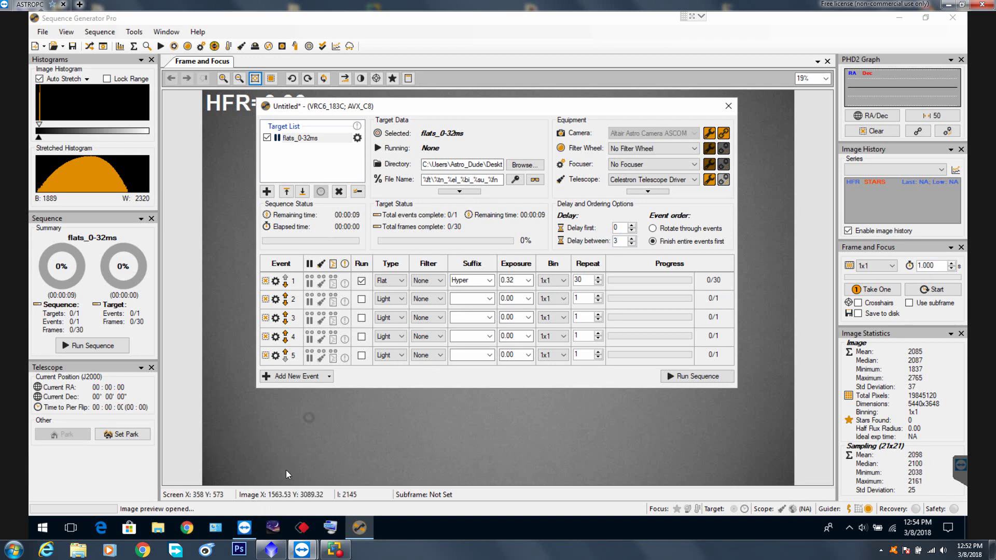
click(506, 280)
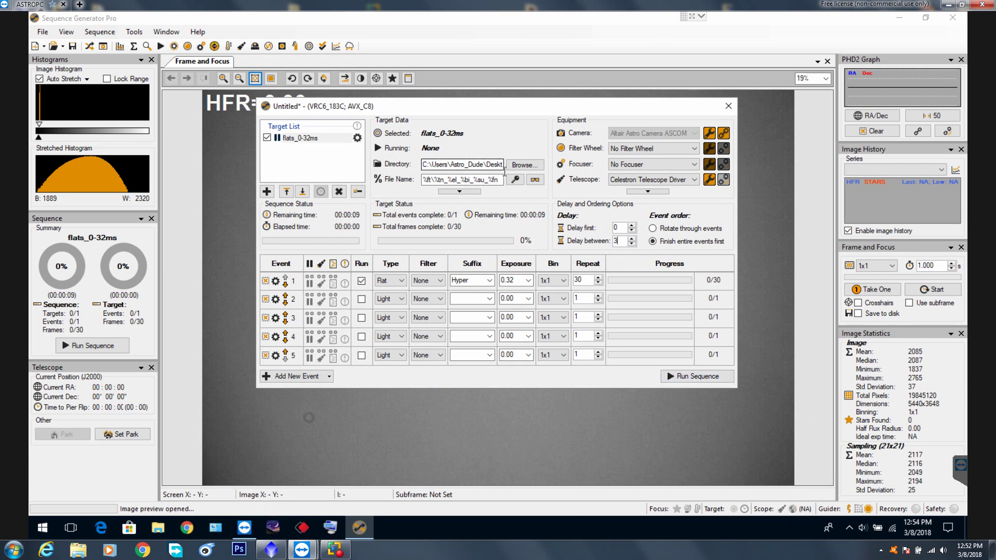
Run the flats_0-32ms sequence with Big Status shown beside the editor until 30/30 frames finish
click(684, 375)
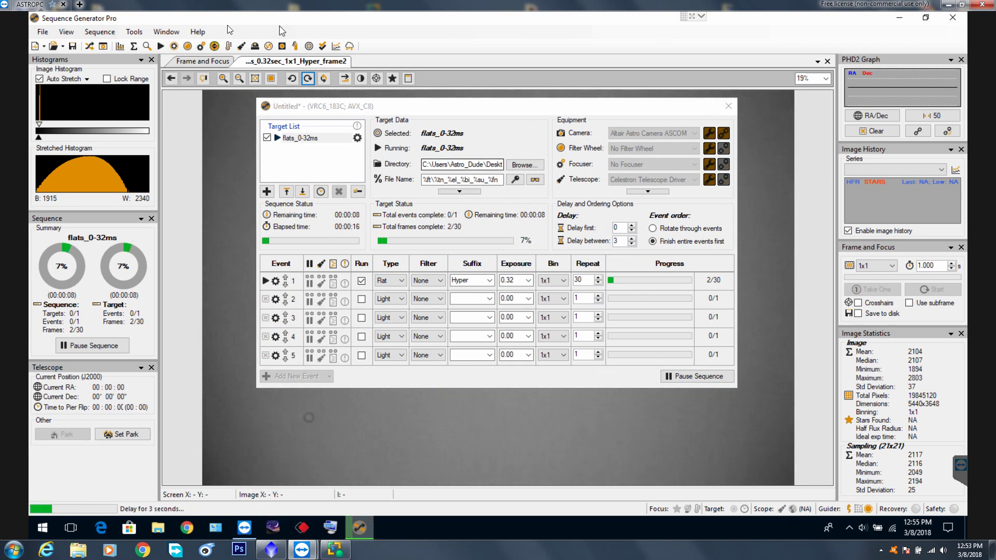
click(66, 32)
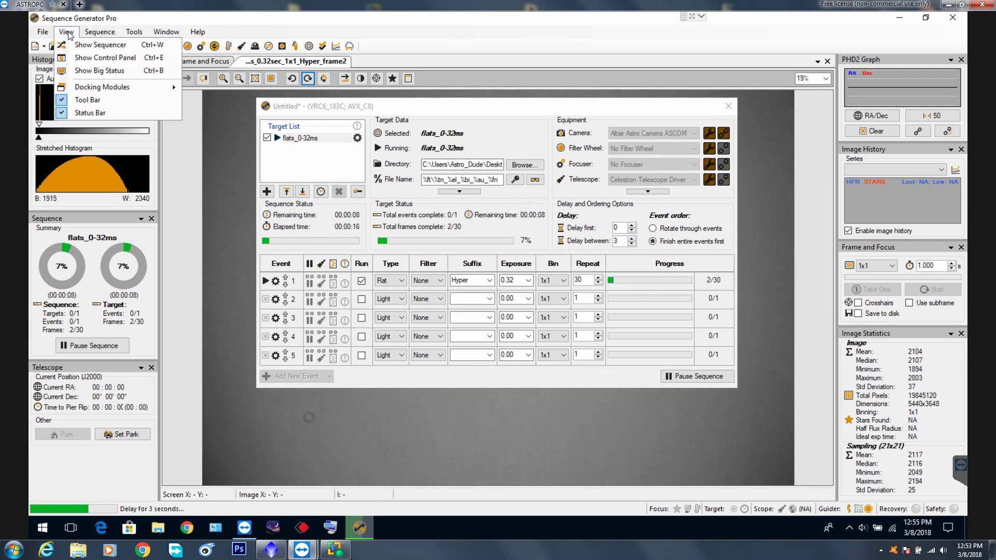
click(99, 71)
drag(210, 81, 253, 99)
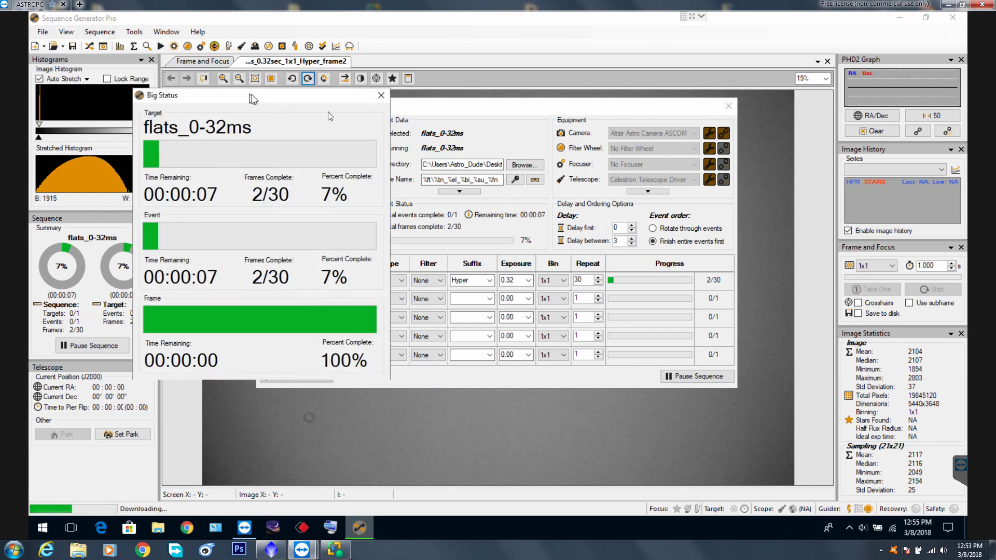
drag(327, 116, 330, 116)
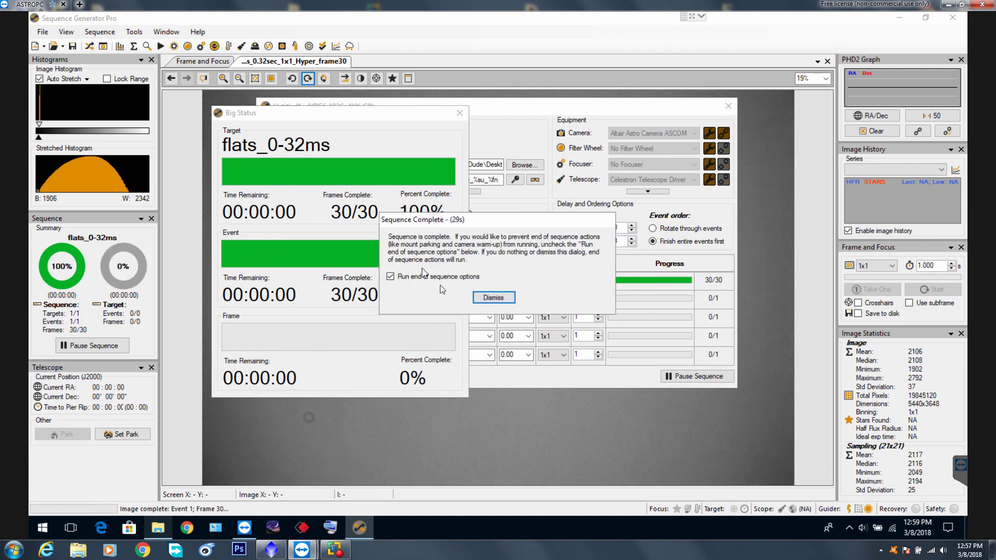
Skip end-of-sequence actions, dismiss the completion notice and Big Status, and show the AAC_flats_test folder
click(390, 276)
click(487, 294)
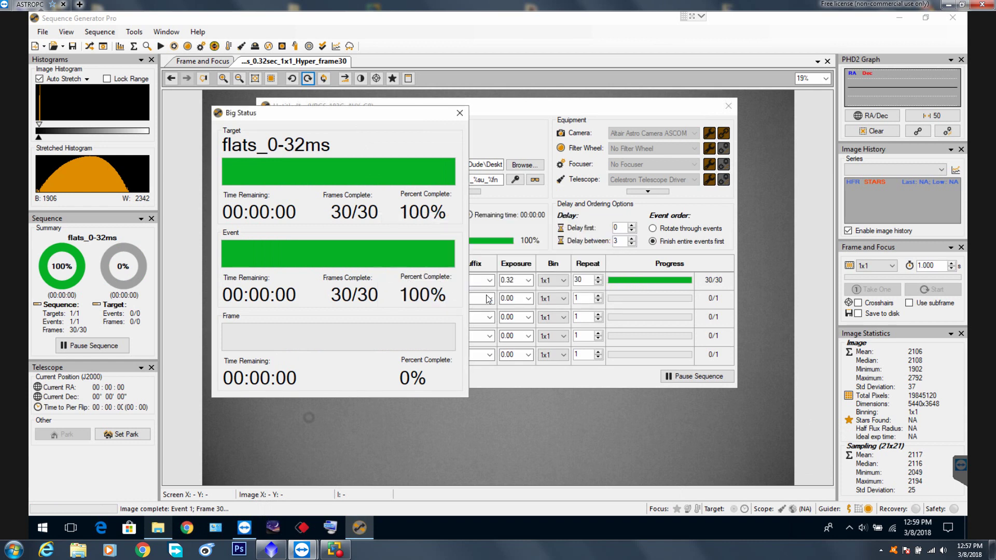
click(460, 114)
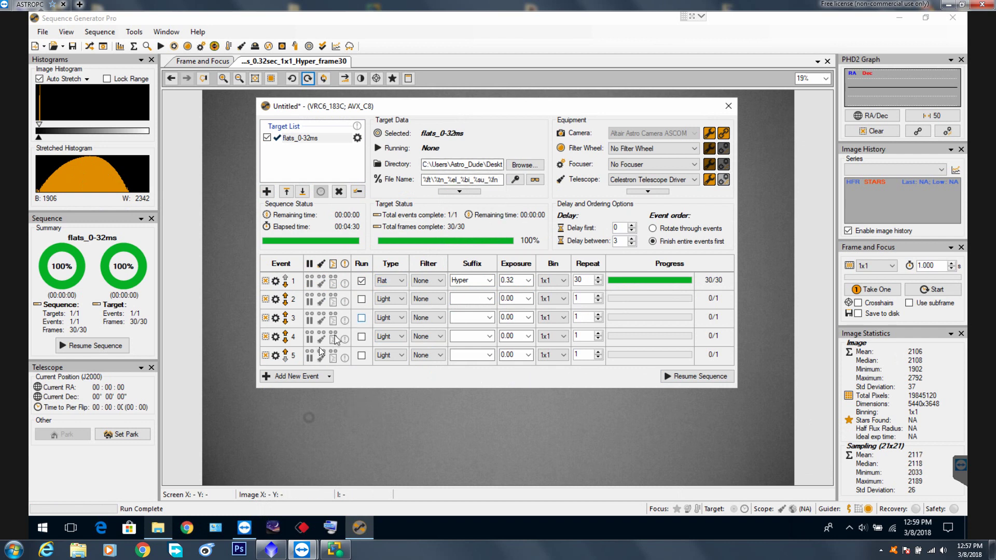
click(158, 528)
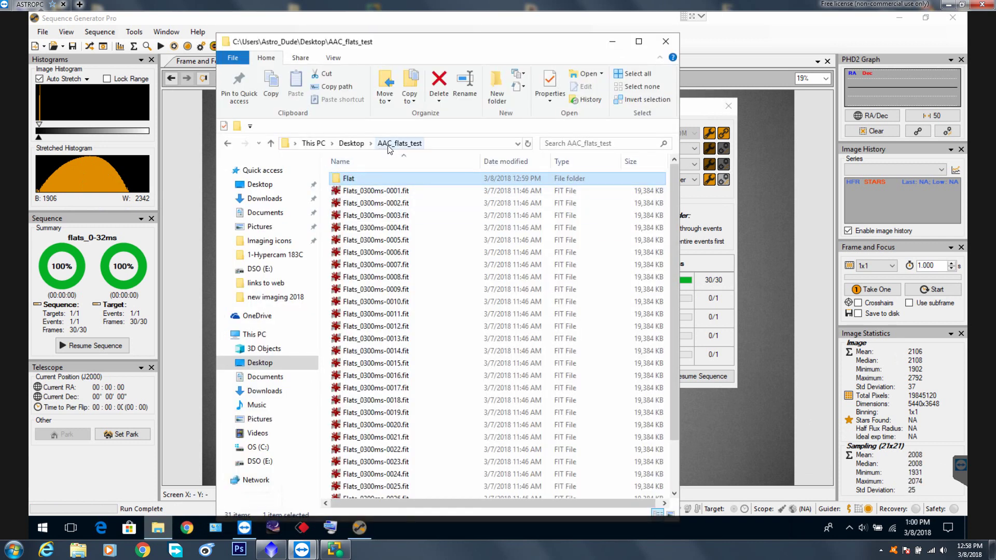
Browse the Flat folder to confirm frame1 through frame30 FIT files, each about 37.8 MB
double_click(350, 180)
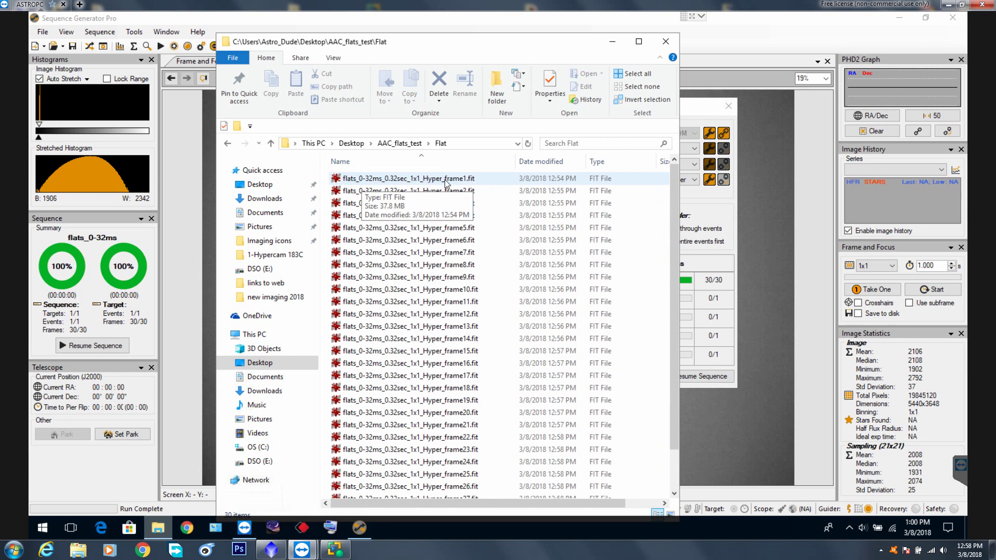
drag(674, 183, 674, 302)
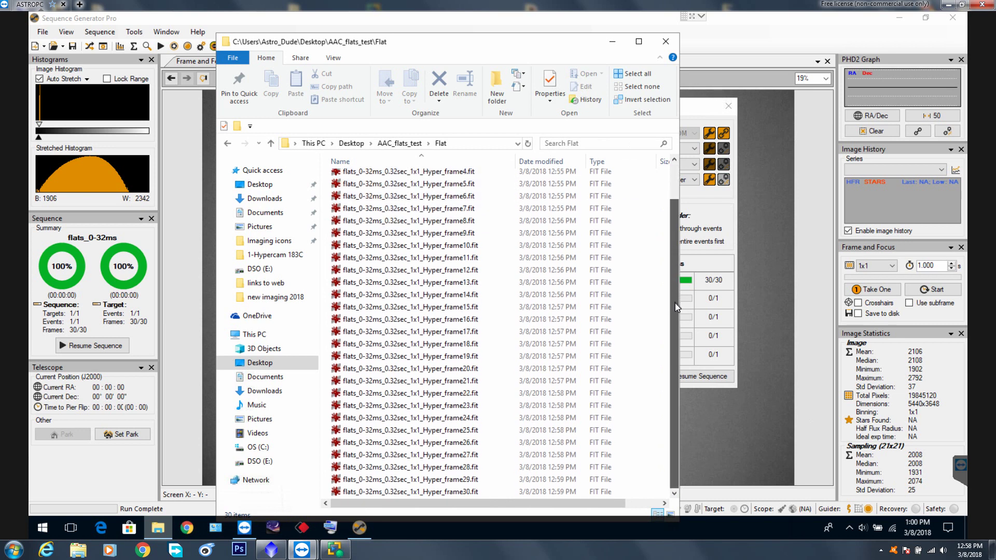
click(474, 491)
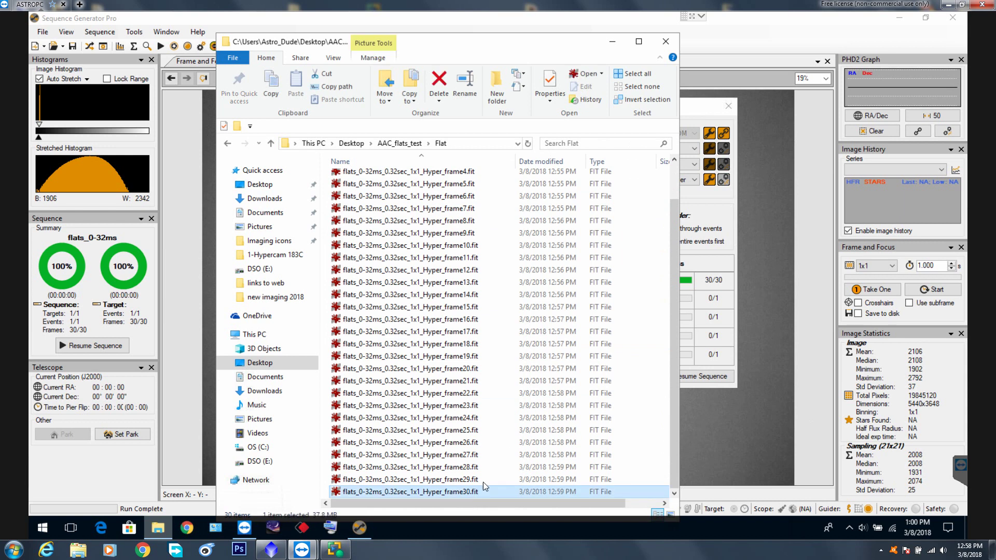
drag(673, 201, 673, 164)
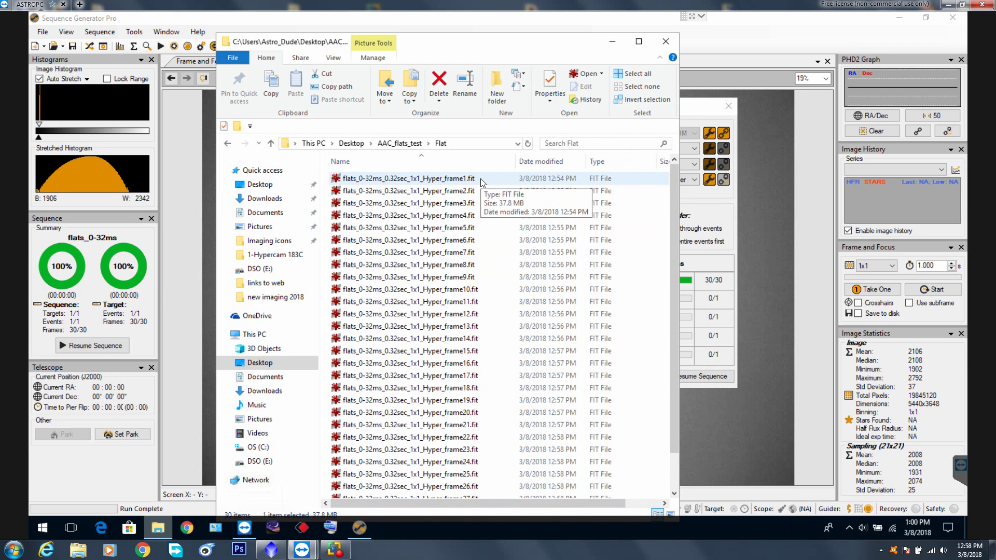
Close File Explorer and drag the sequence editor down to reveal the Hyper_frame30 flat
click(665, 43)
drag(602, 106, 591, 121)
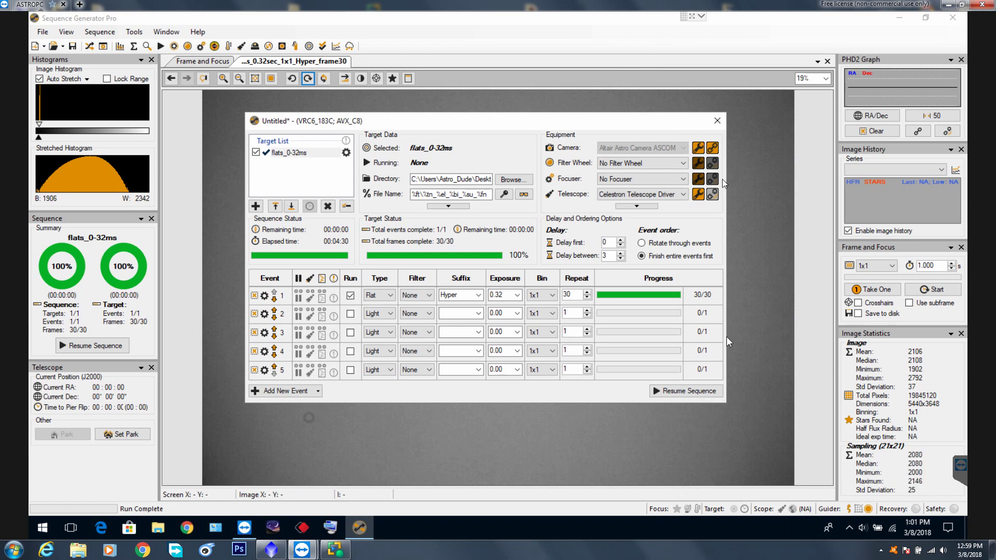
drag(558, 123, 583, 499)
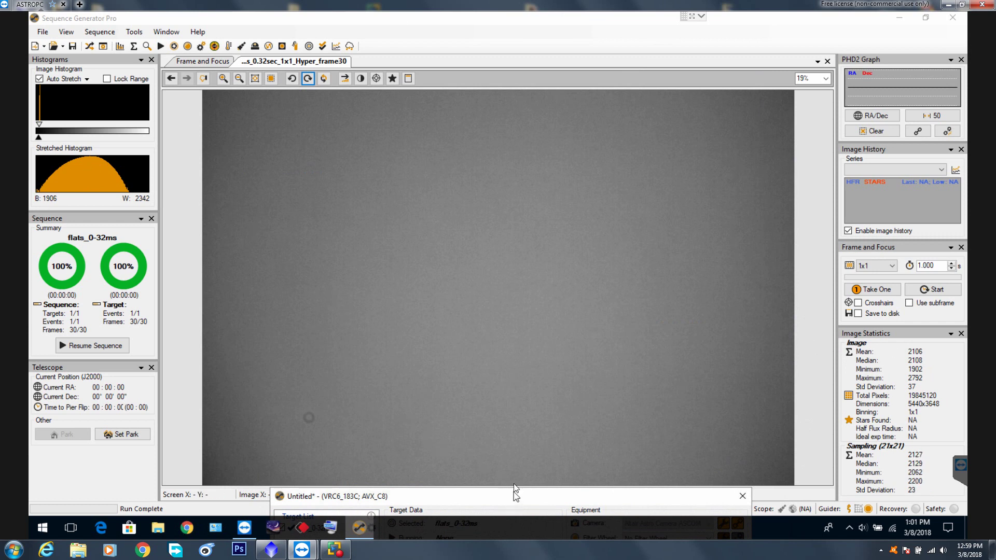
Drag the sequence editor from the bottom edge back to the centre of the screen
drag(514, 487, 475, 105)
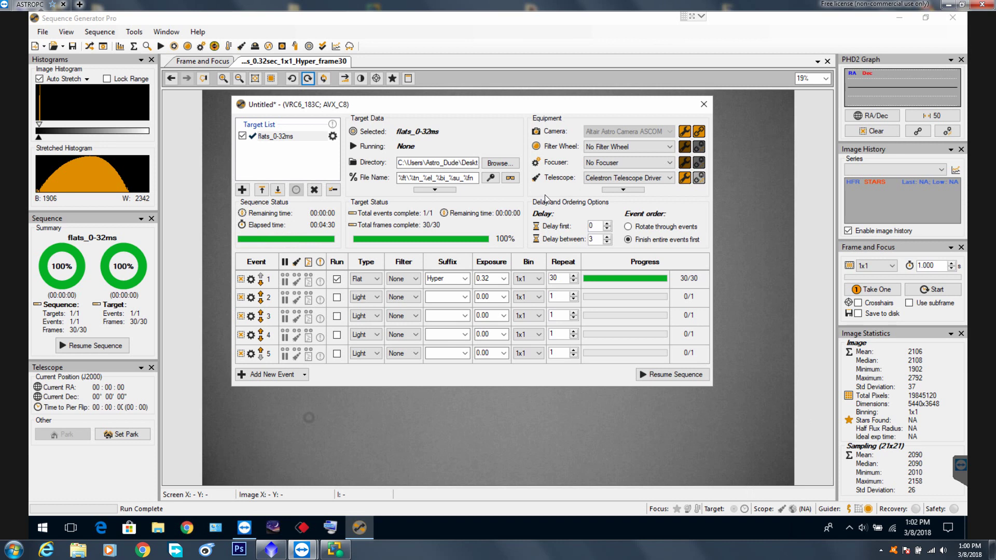
drag(564, 105, 571, 122)
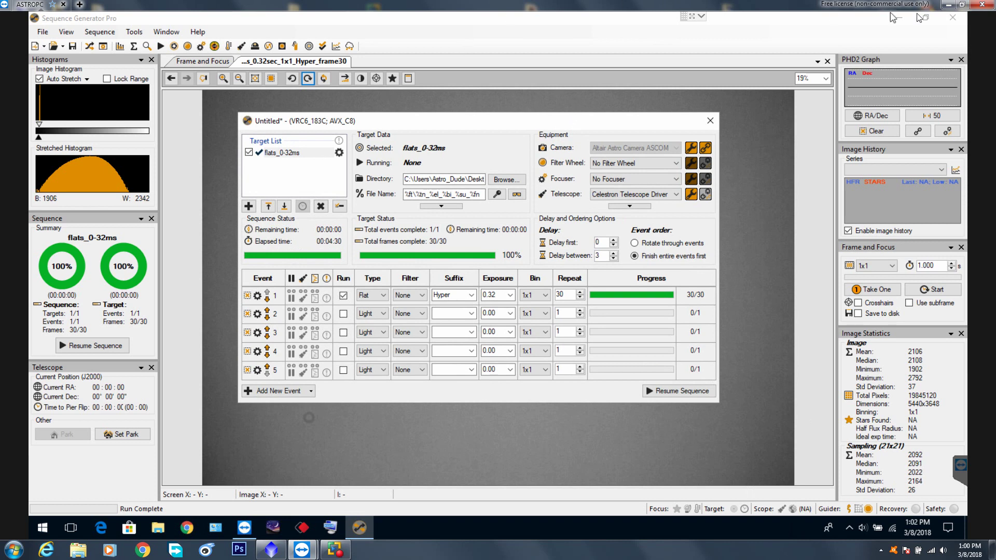
Minimize the remote session and open IMG_6848.JPG from the flats video desktop folder
click(949, 4)
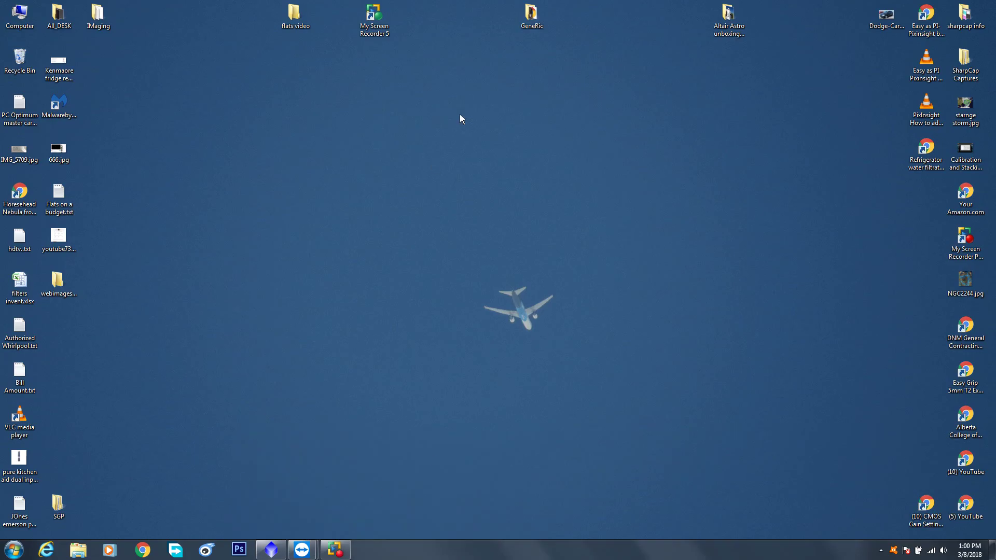
double_click(298, 18)
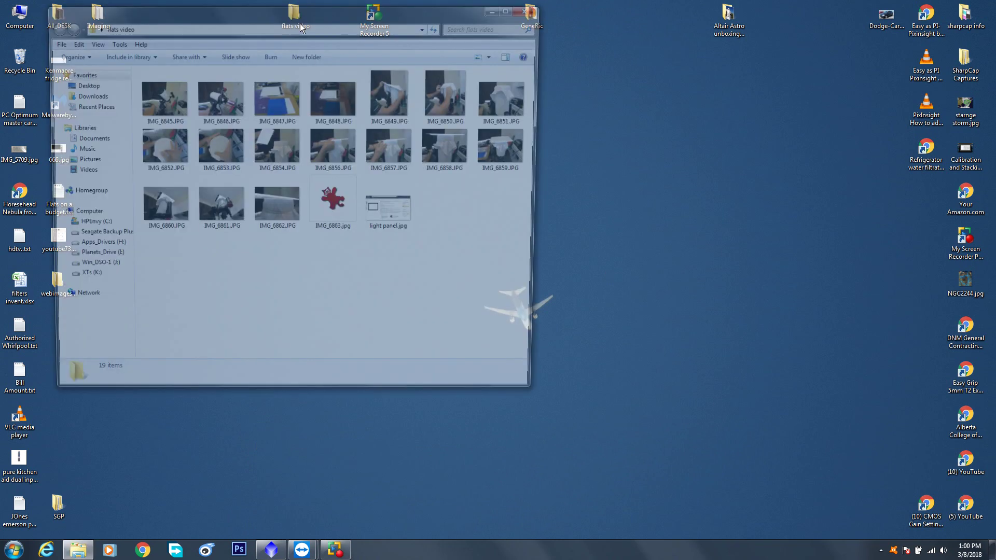
double_click(334, 96)
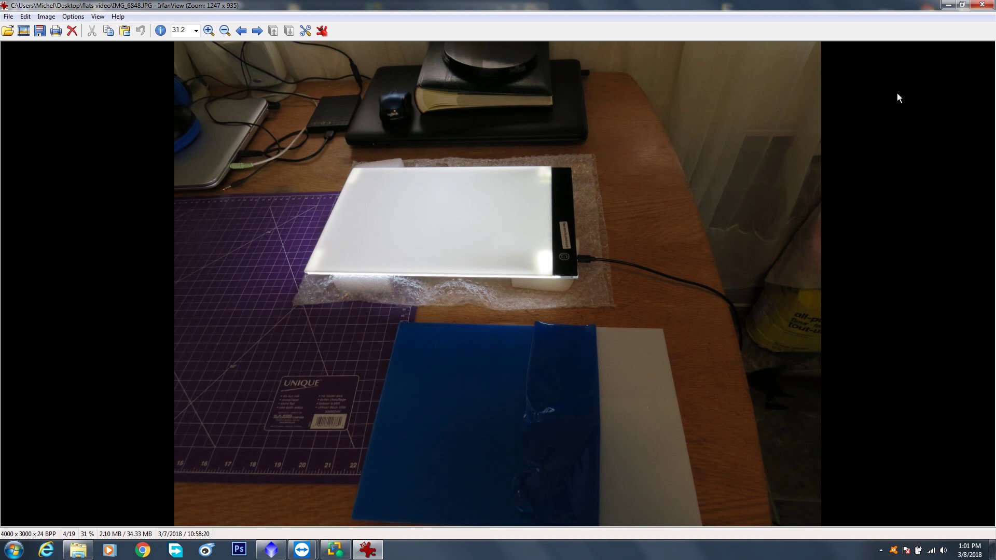
Close the light panel photo in IrfanView, returning to the flats video folder
click(982, 4)
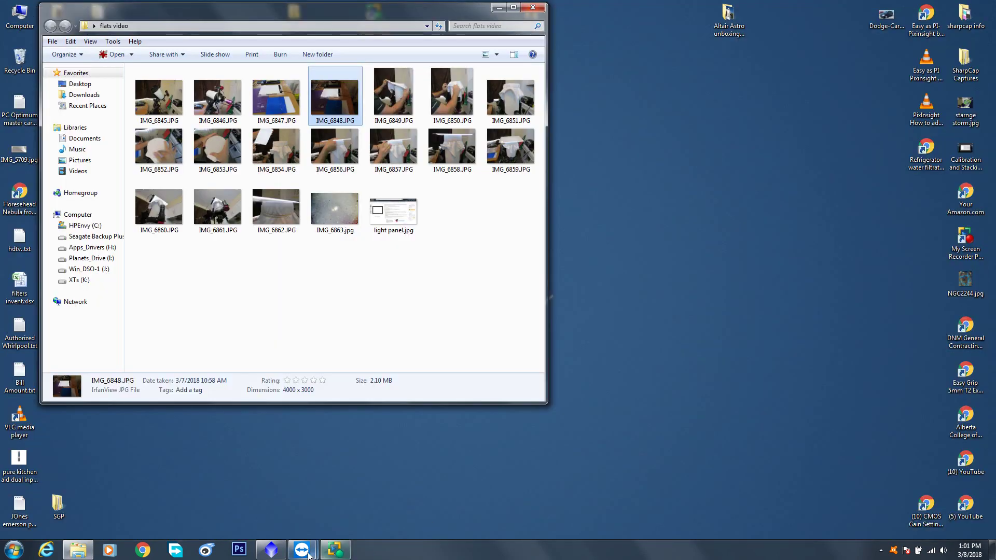
Bring back the TeamViewer session showing the flats_0-32ms sequence at 30/30 frames, nudging its dialog up
mouse_move(308, 554)
click(362, 496)
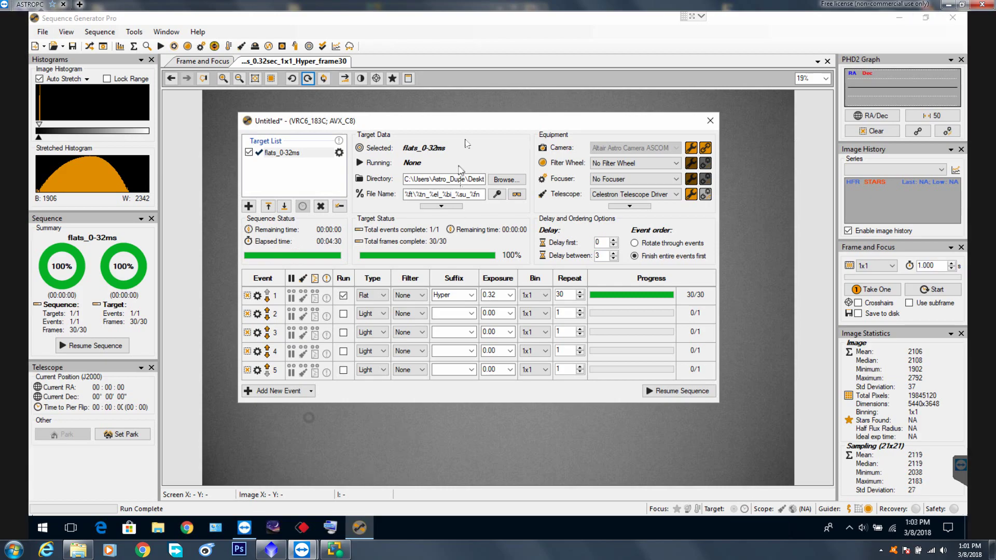
drag(469, 124, 473, 107)
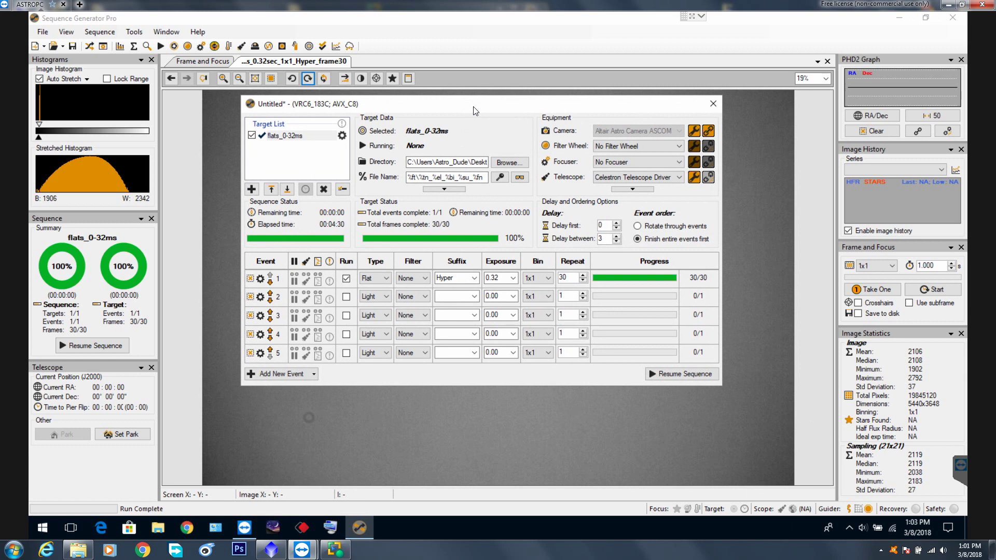